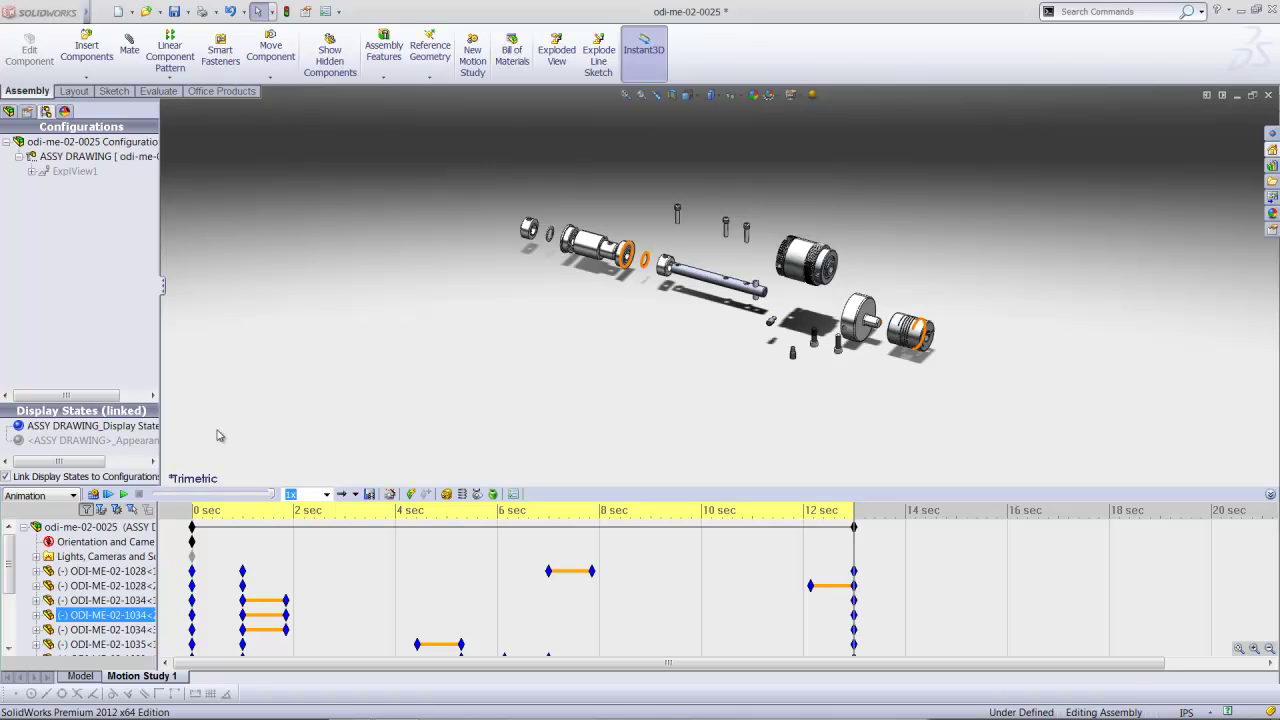
# Play the motion study to collapse the assembly, then go back to the Model tab
pyautogui.click(122, 495)
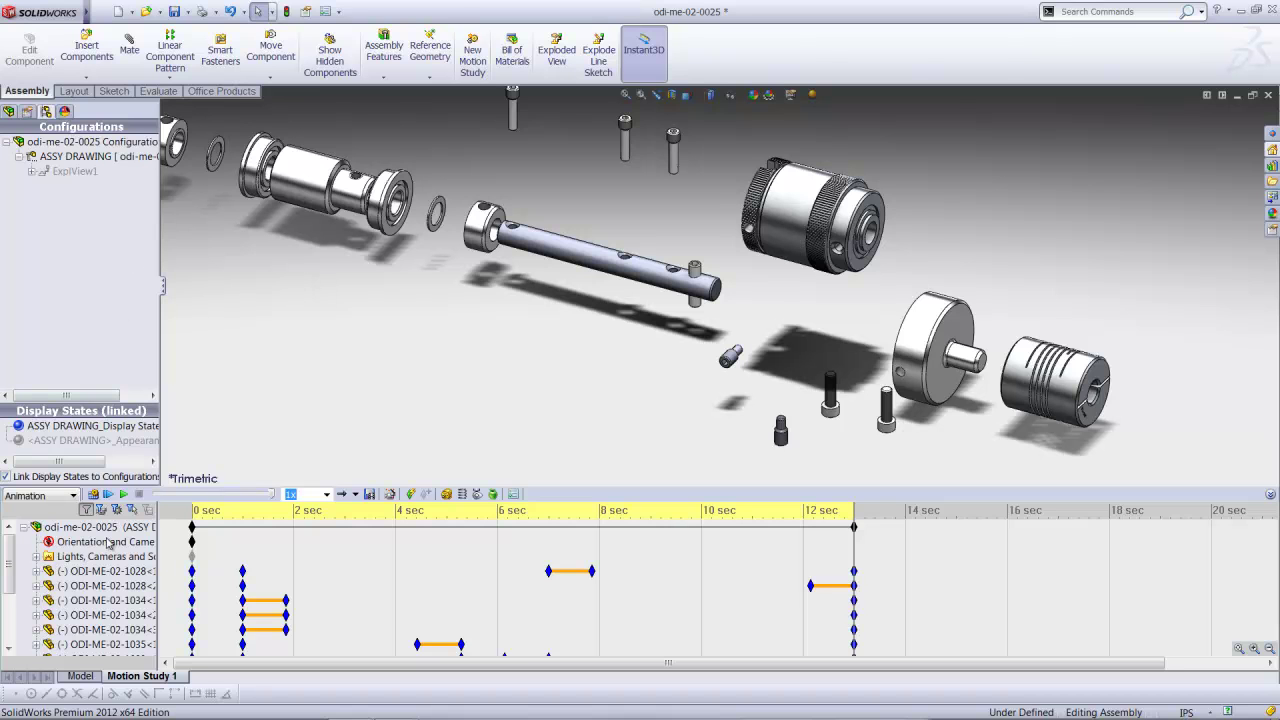
pyautogui.click(81, 676)
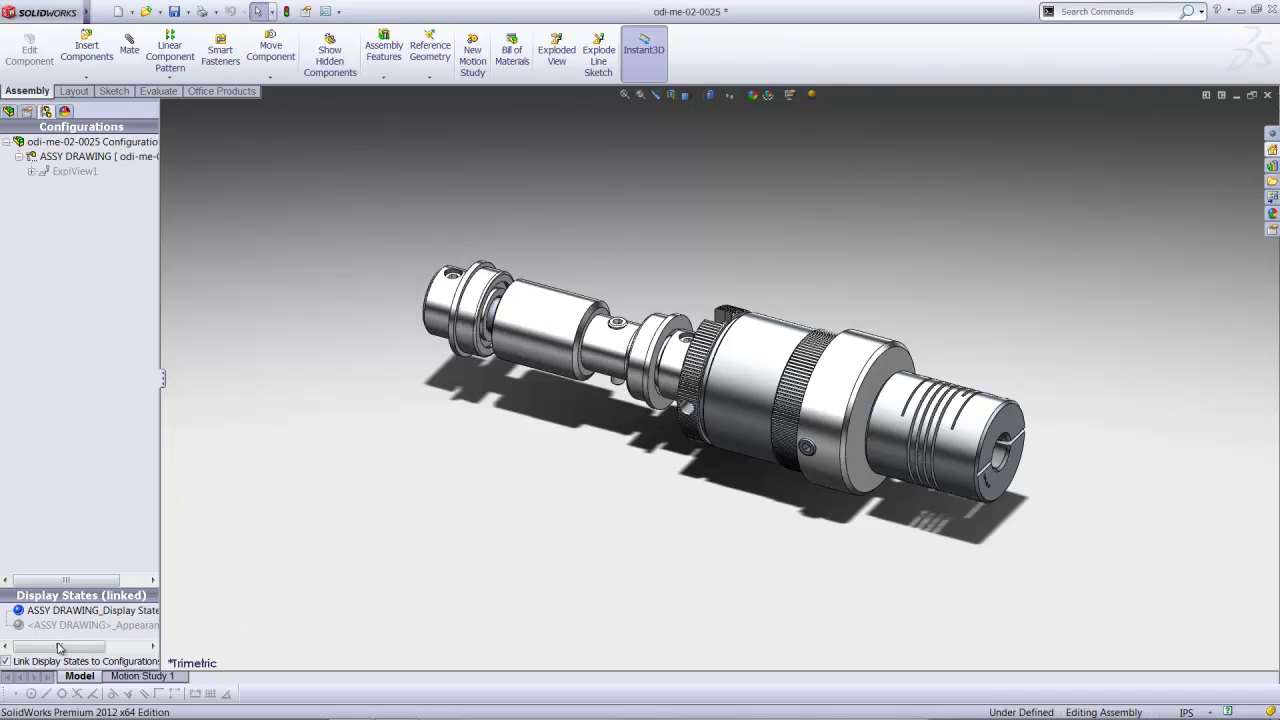
# View the collapsed assembly in Front, then Trimetric, and finally Isometric orientation
pyautogui.click(81, 677)
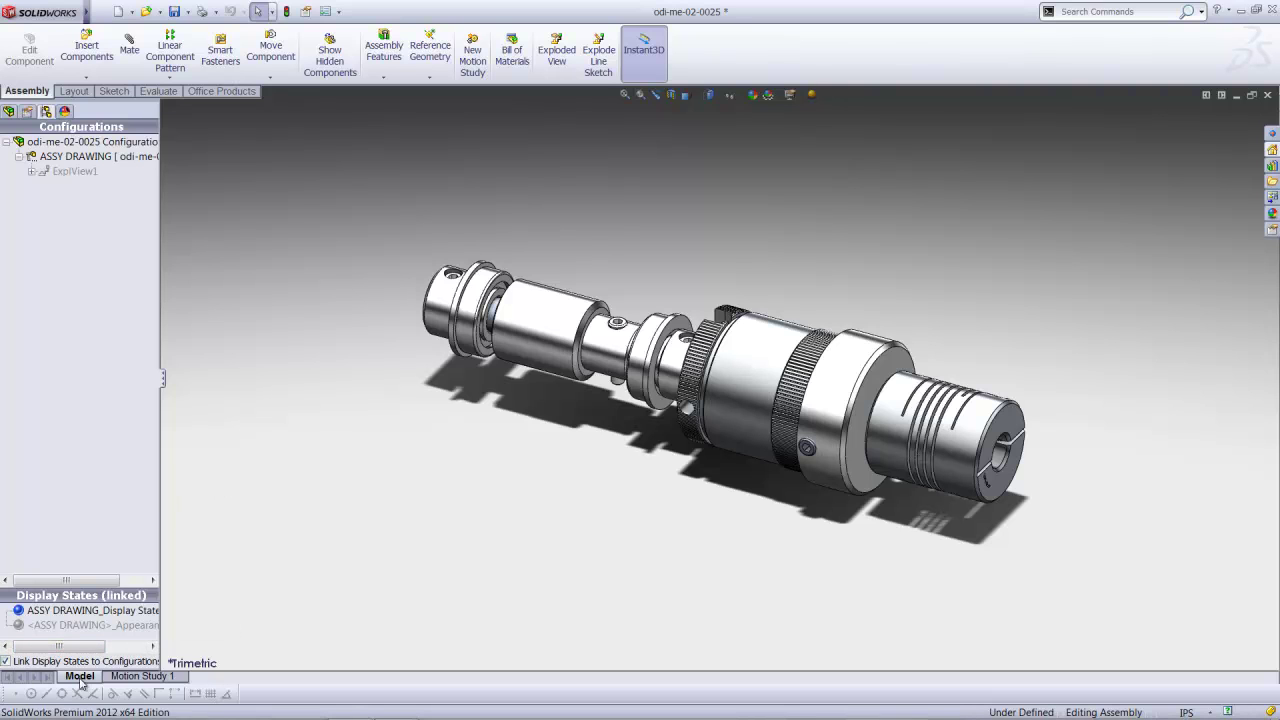
pyautogui.click(81, 677)
pyautogui.click(690, 96)
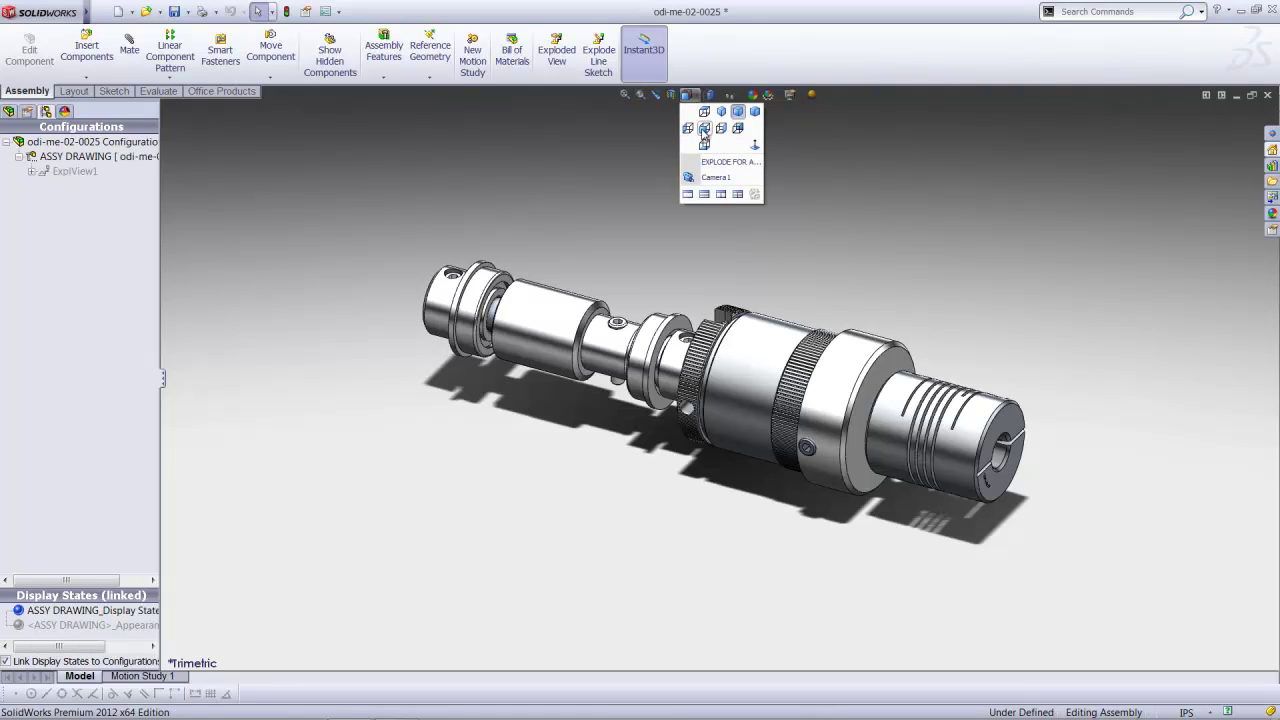
pyautogui.click(704, 130)
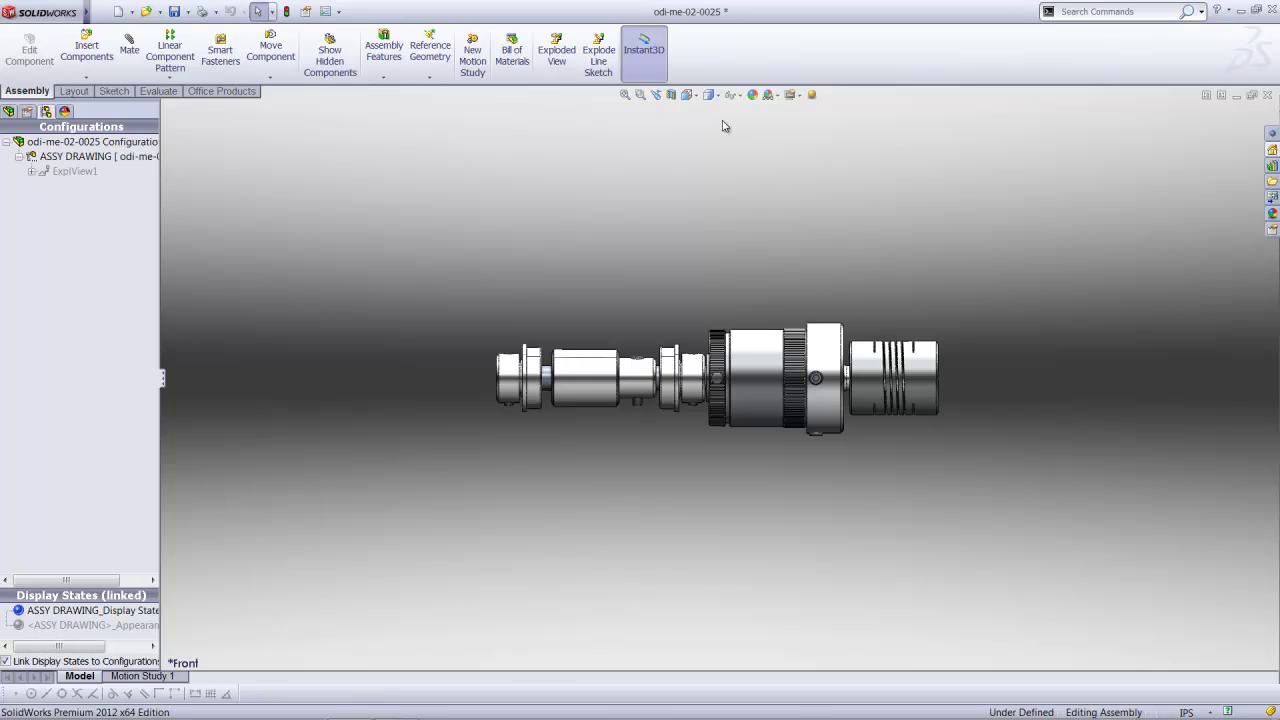
pyautogui.click(698, 97)
pyautogui.click(698, 97)
pyautogui.click(698, 97)
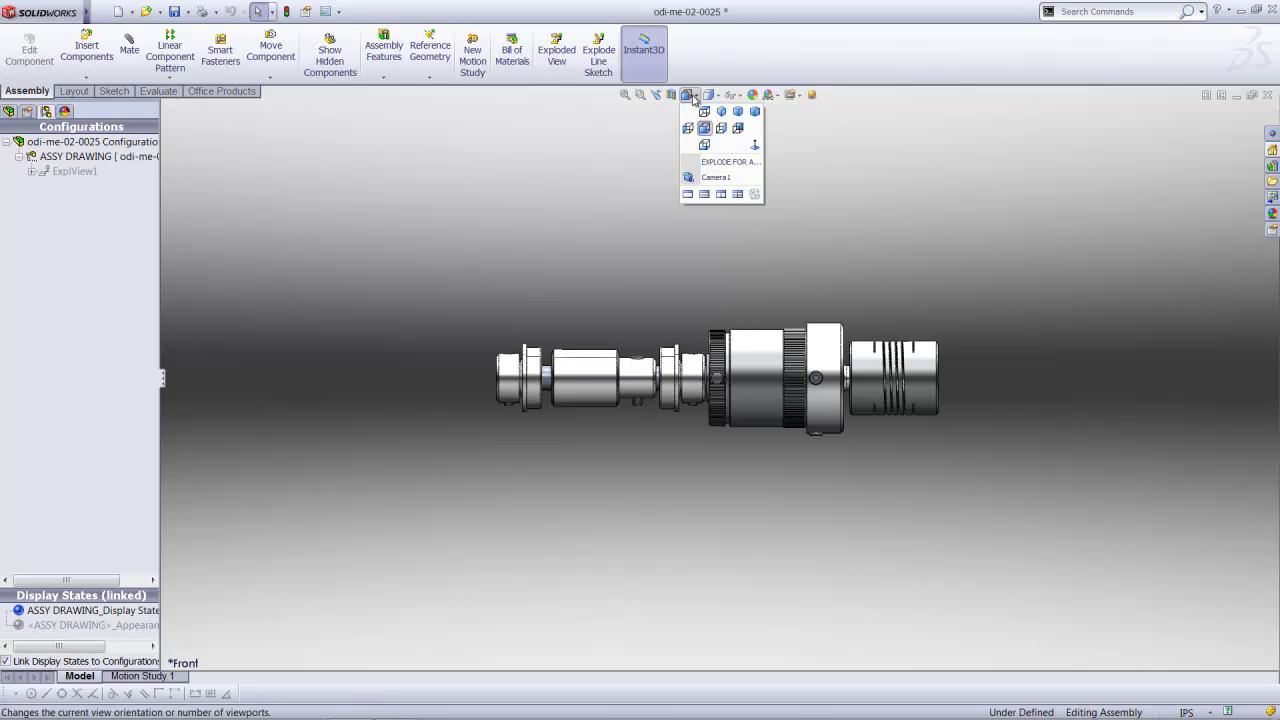
pyautogui.click(735, 112)
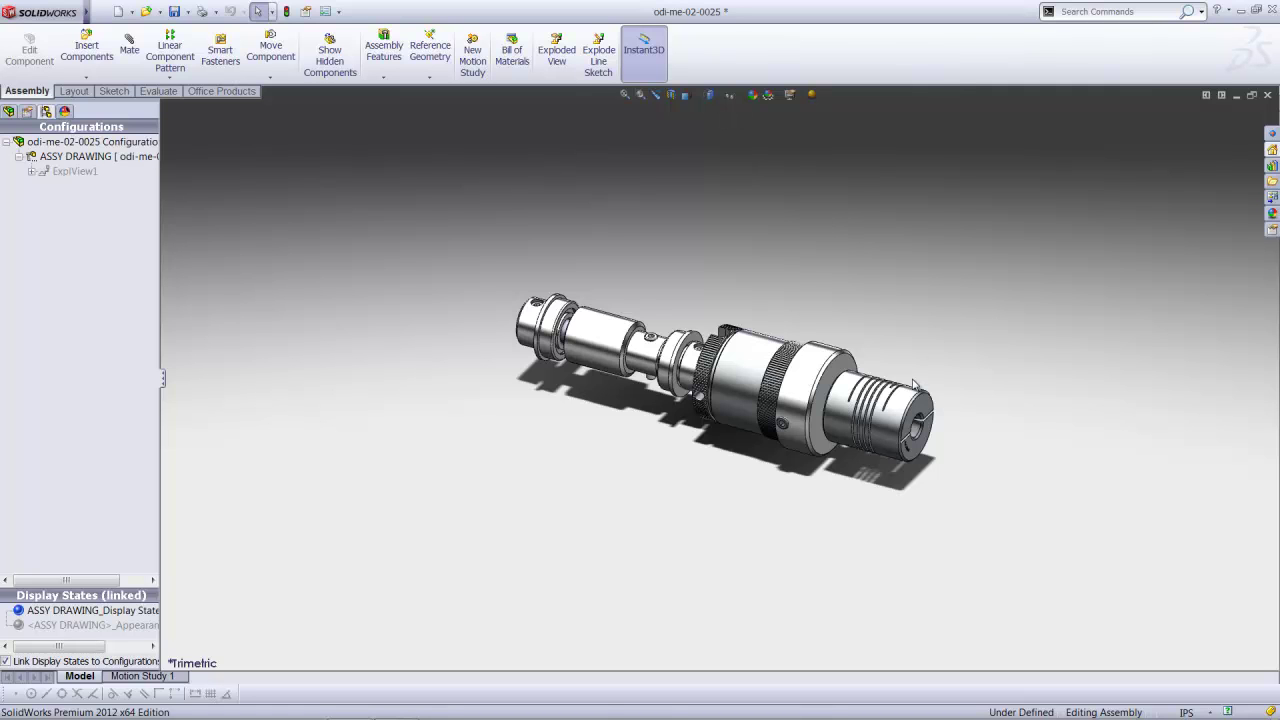
pyautogui.click(698, 97)
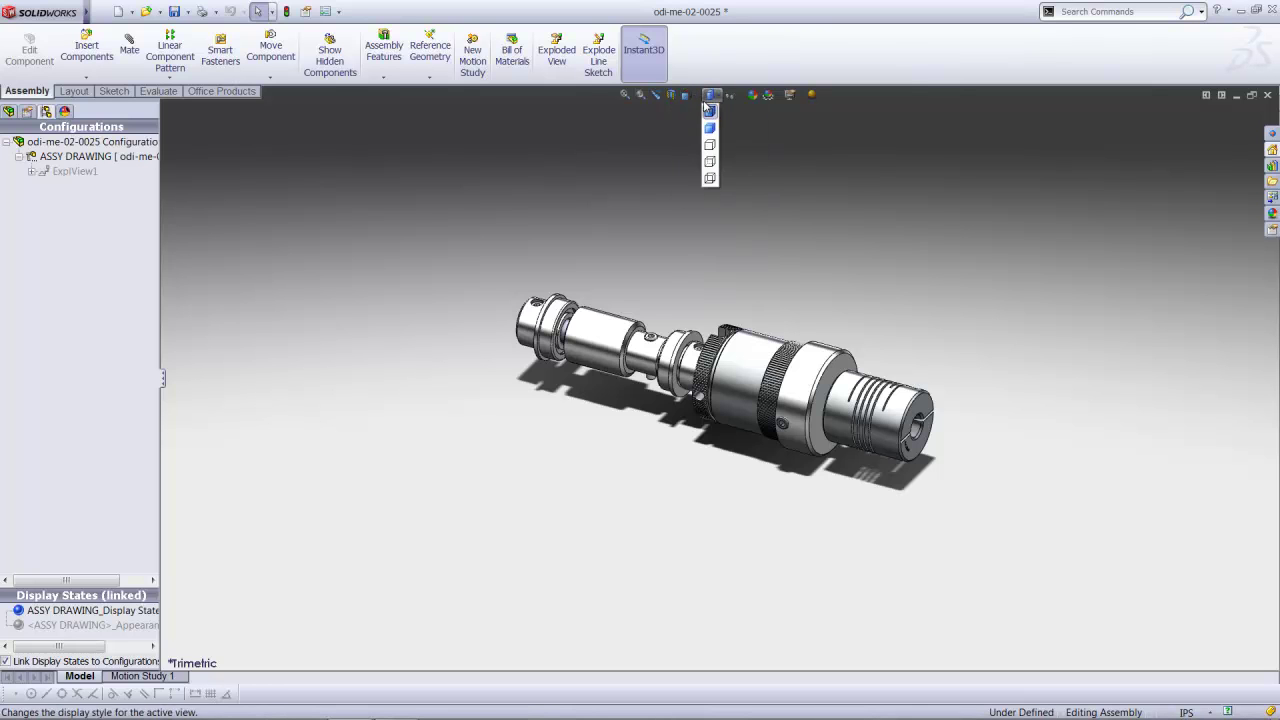
pyautogui.click(704, 122)
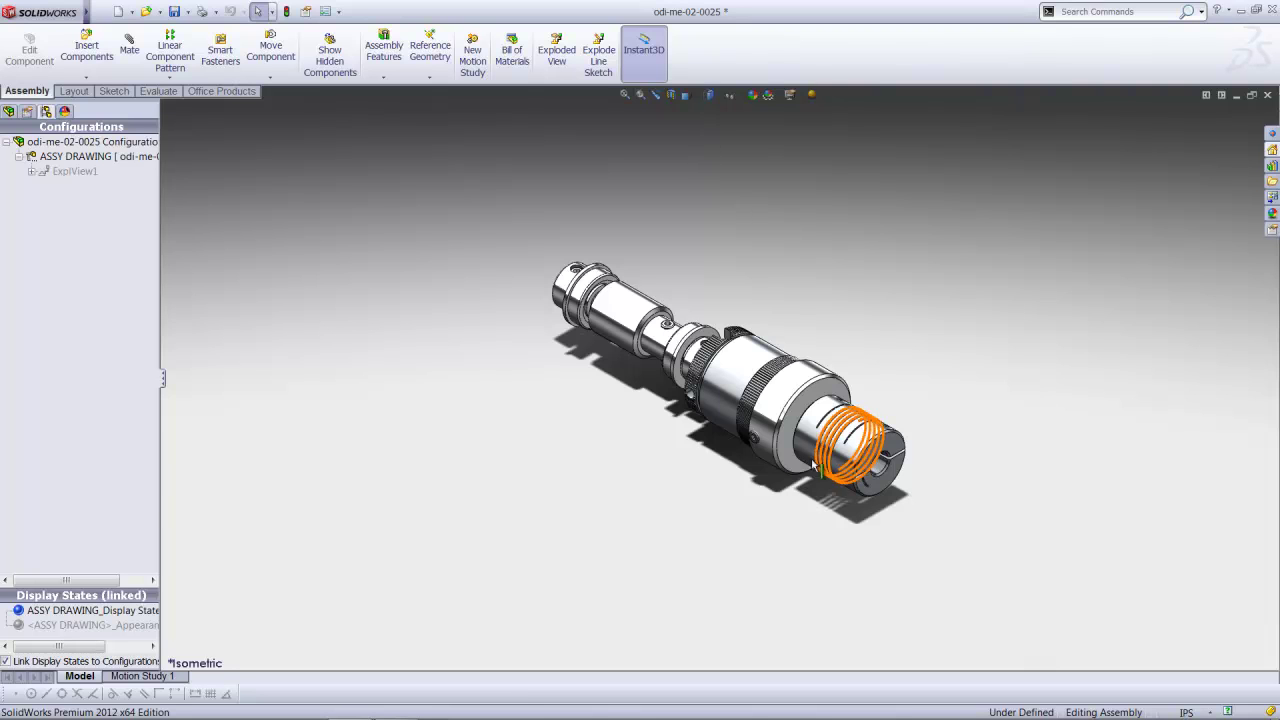
# Zoom and pan close onto the coupling end and name a new view 'Zoomed-In'
pyautogui.scroll(-3, 800, 482)
pyautogui.scroll(-2, 800, 482)
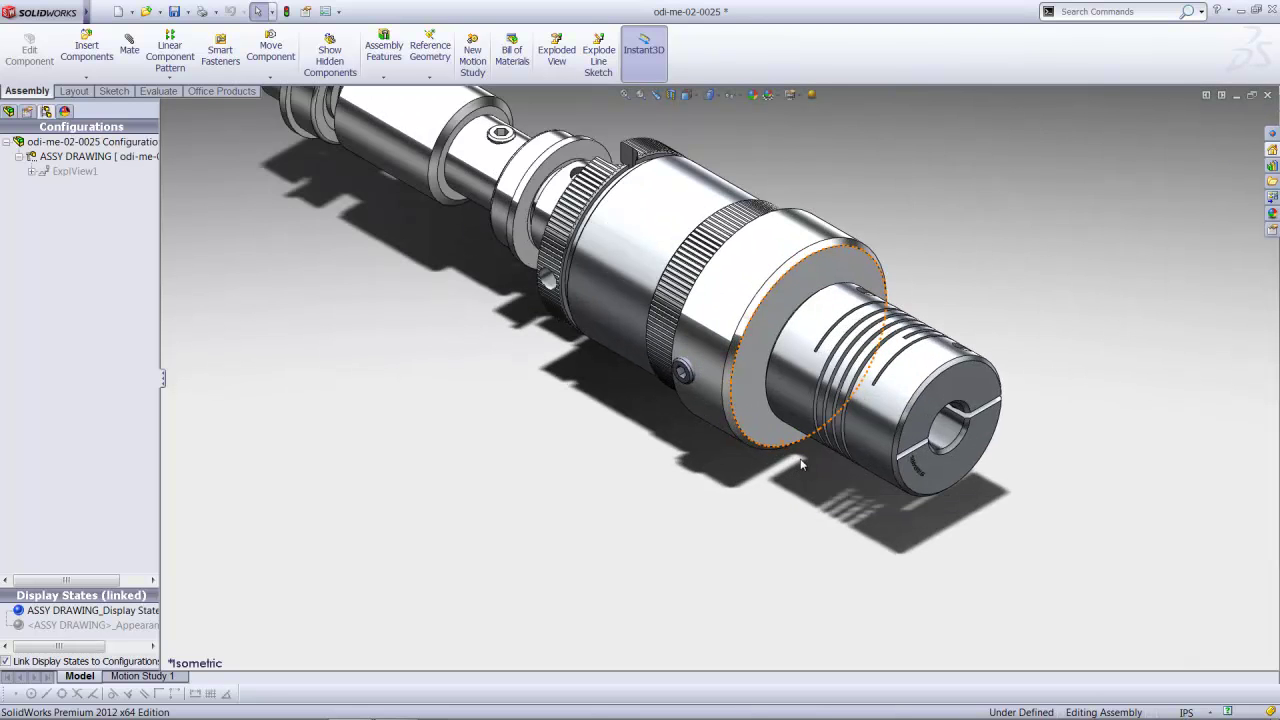
pyautogui.keyDown('ctrl'); pyautogui.moveTo(797, 452); pyautogui.dragTo(737, 497, button='middle'); pyautogui.keyUp('ctrl')
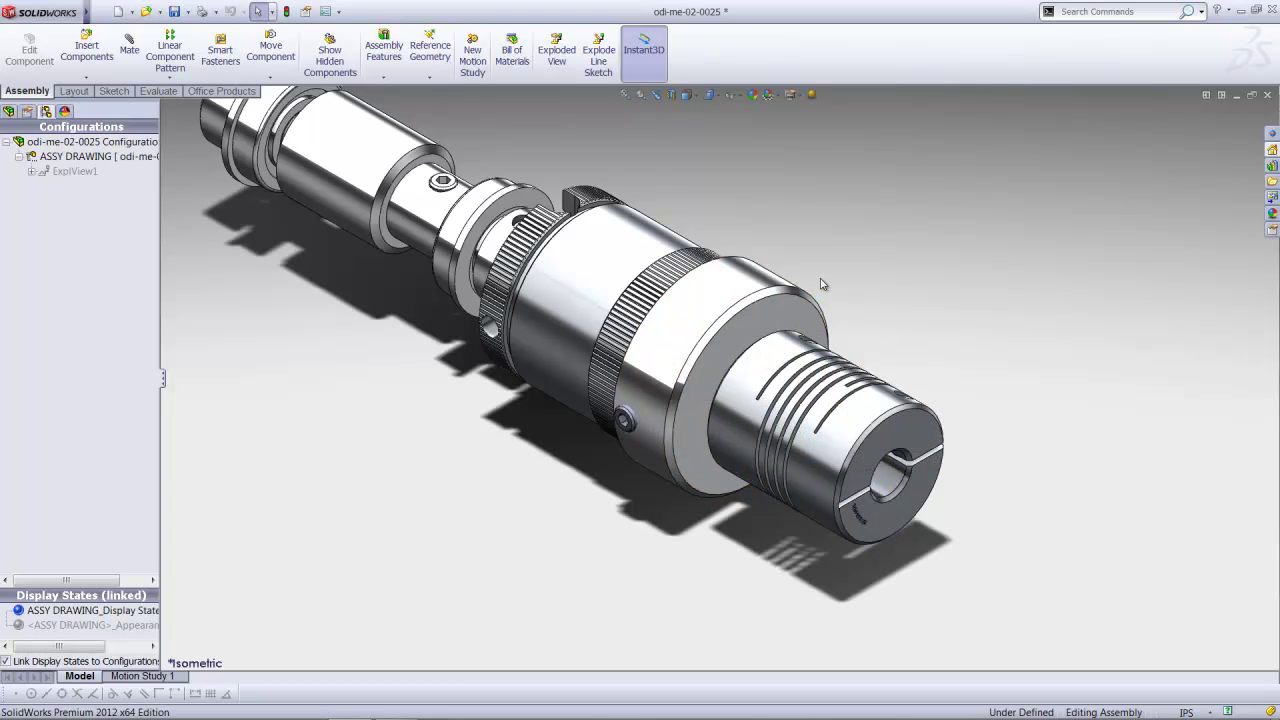
pyautogui.press('space')
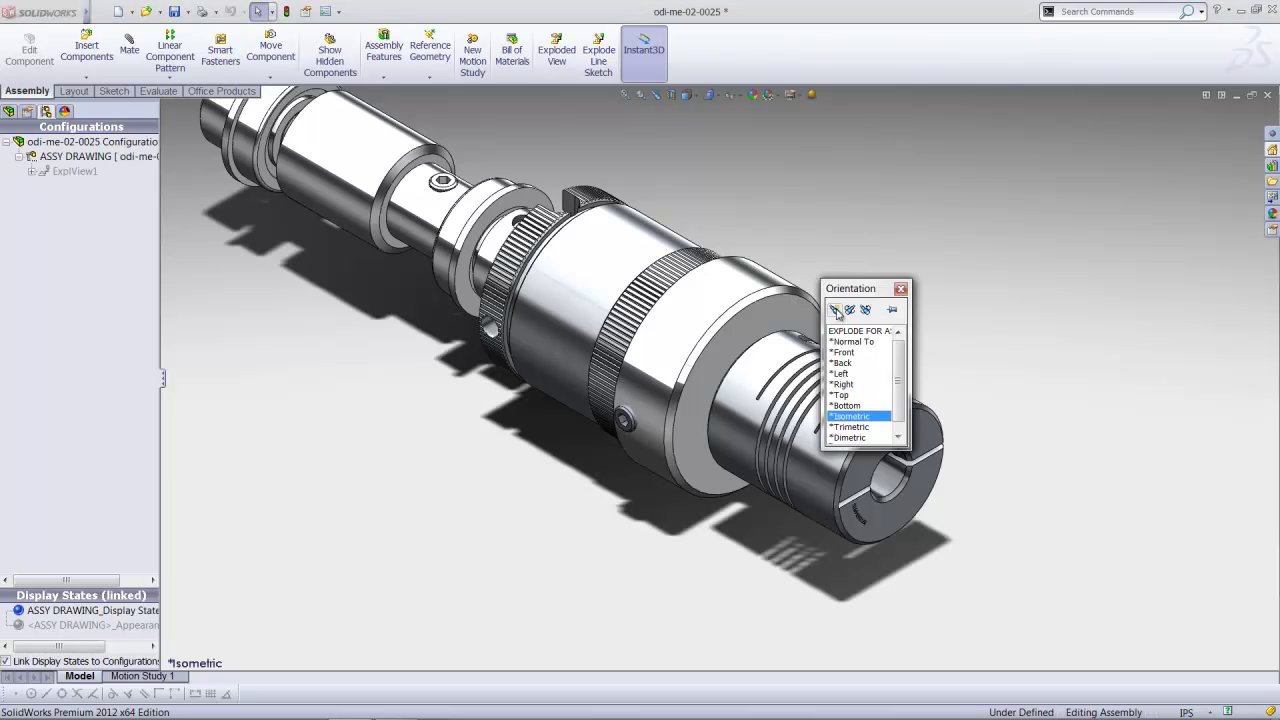
pyautogui.click(836, 311)
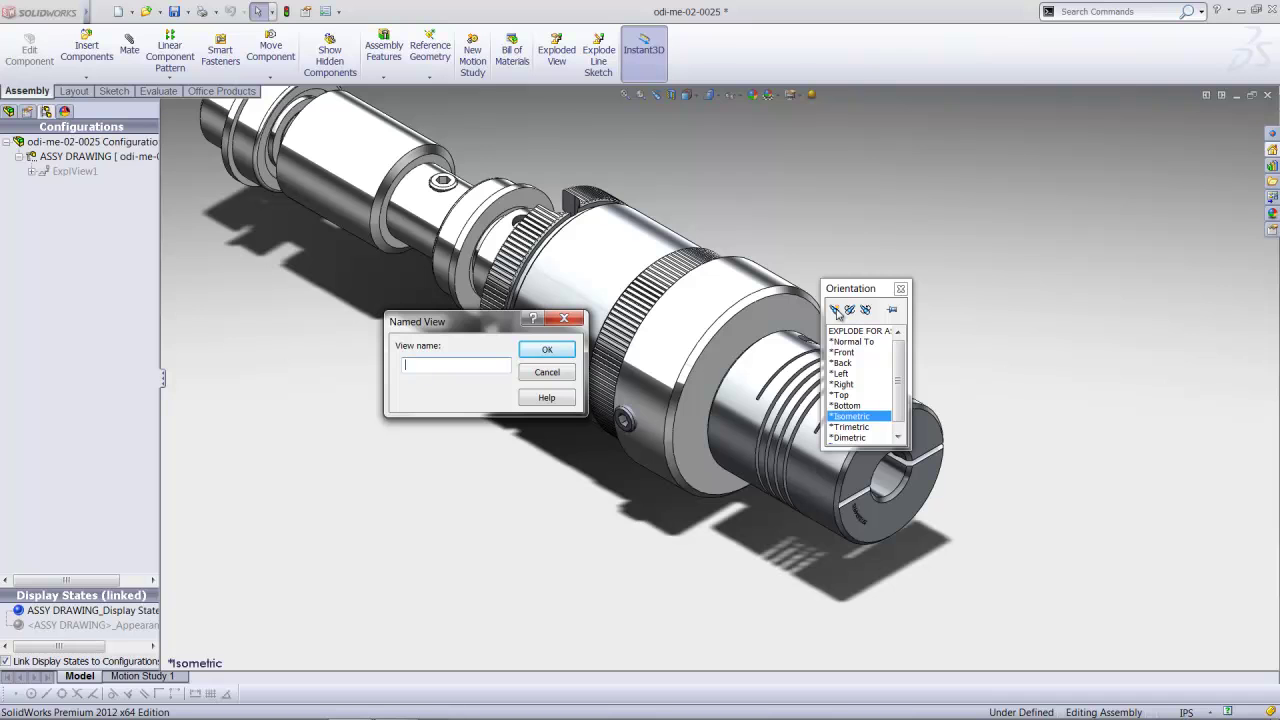
pyautogui.write('Zoomed-In')
# Save the Zoomed-In view, then zoom in on the coupling from the Top view
pyautogui.click(547, 350)
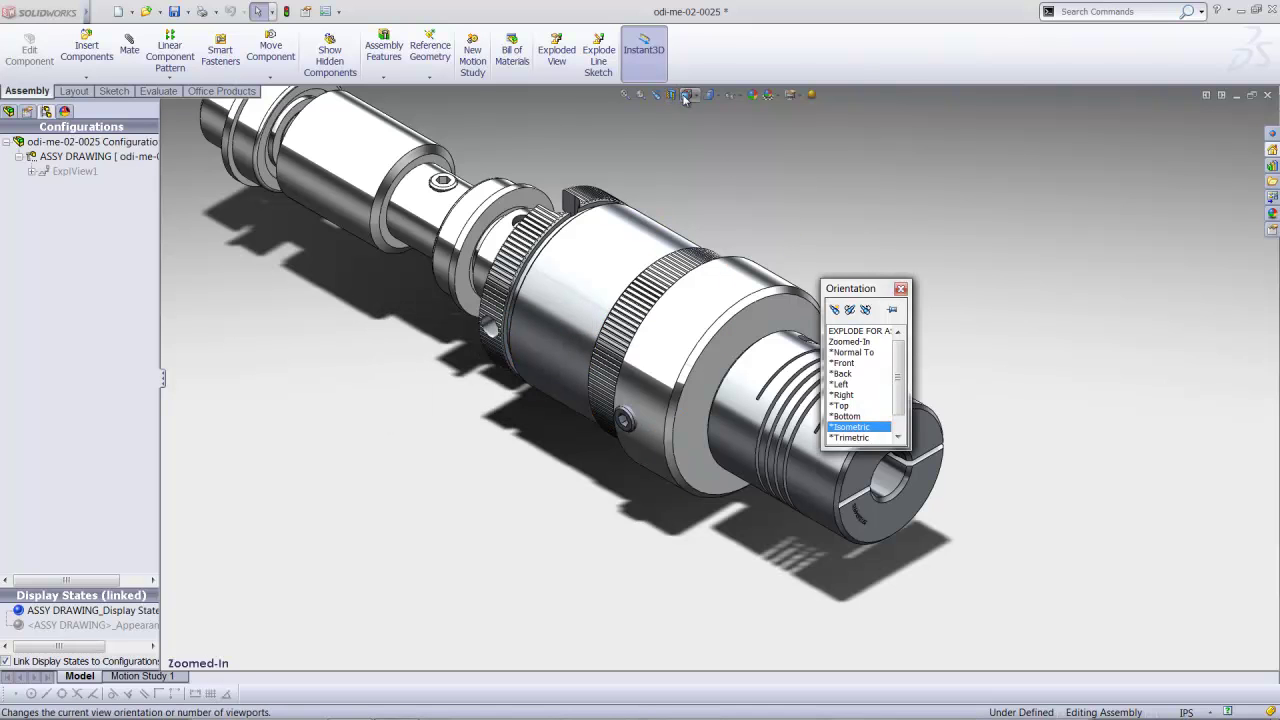
pyautogui.click(842, 405)
pyautogui.scroll(5, 945, 400)
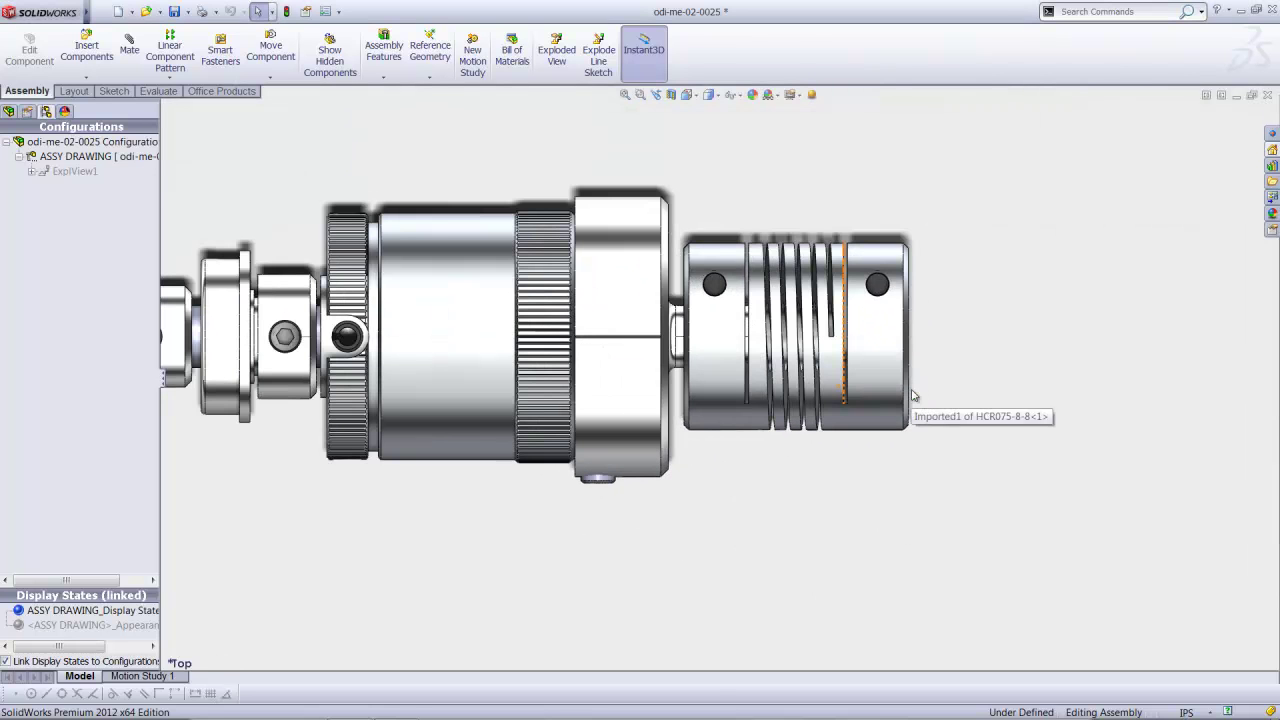
# Save this top close-up as a new named view 'Zoomed-In 2'
pyautogui.press('space')
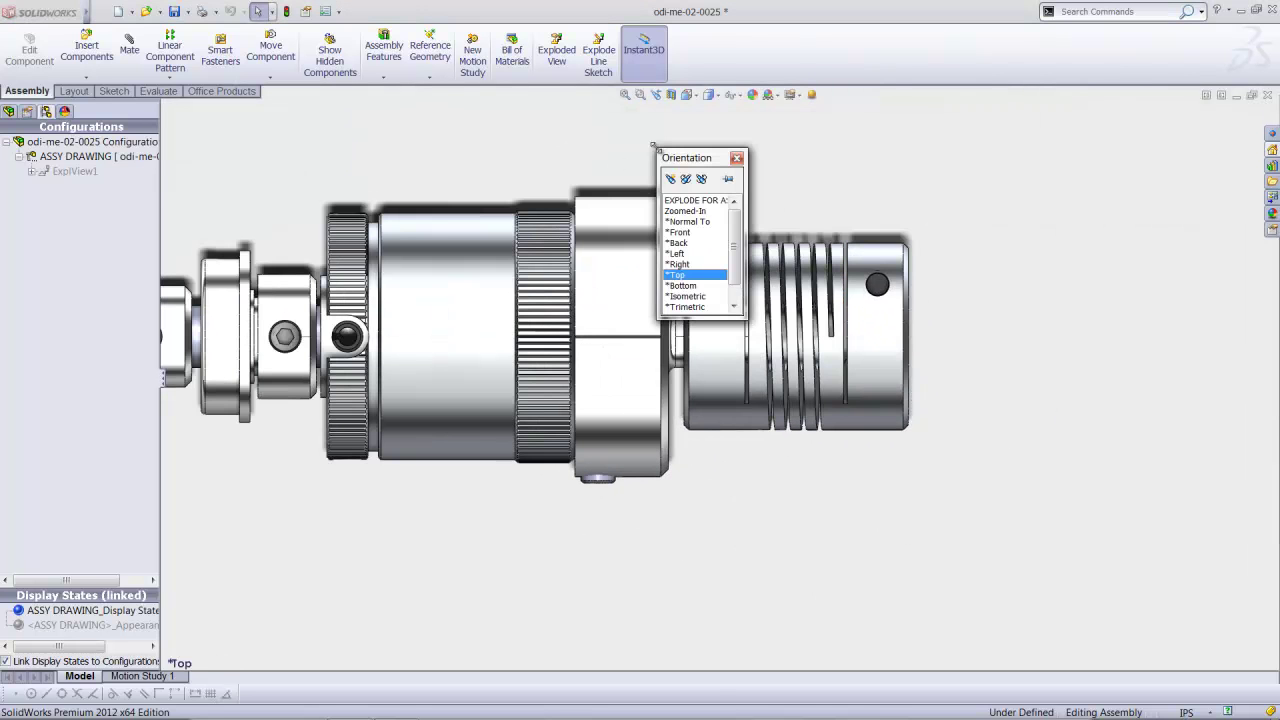
pyautogui.click(672, 180)
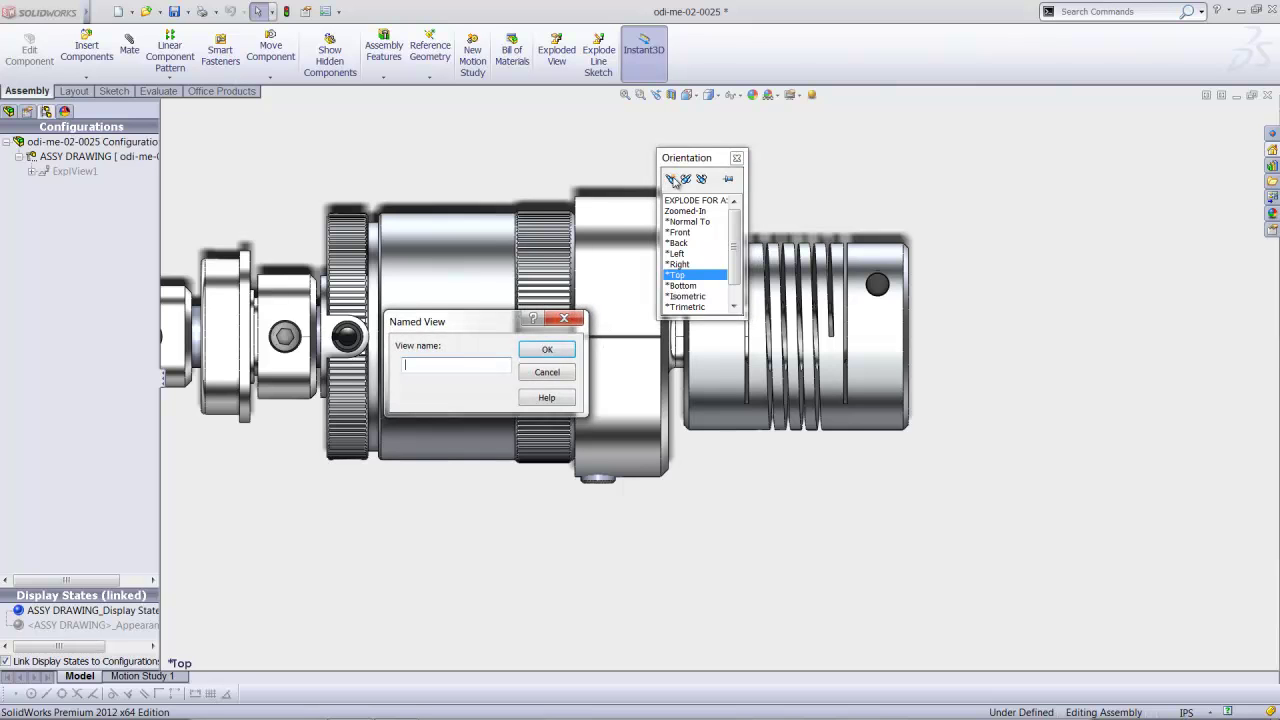
pyautogui.write('Zoomed-')
pyautogui.write('in')
pyautogui.write('In 2')
pyautogui.click(565, 349)
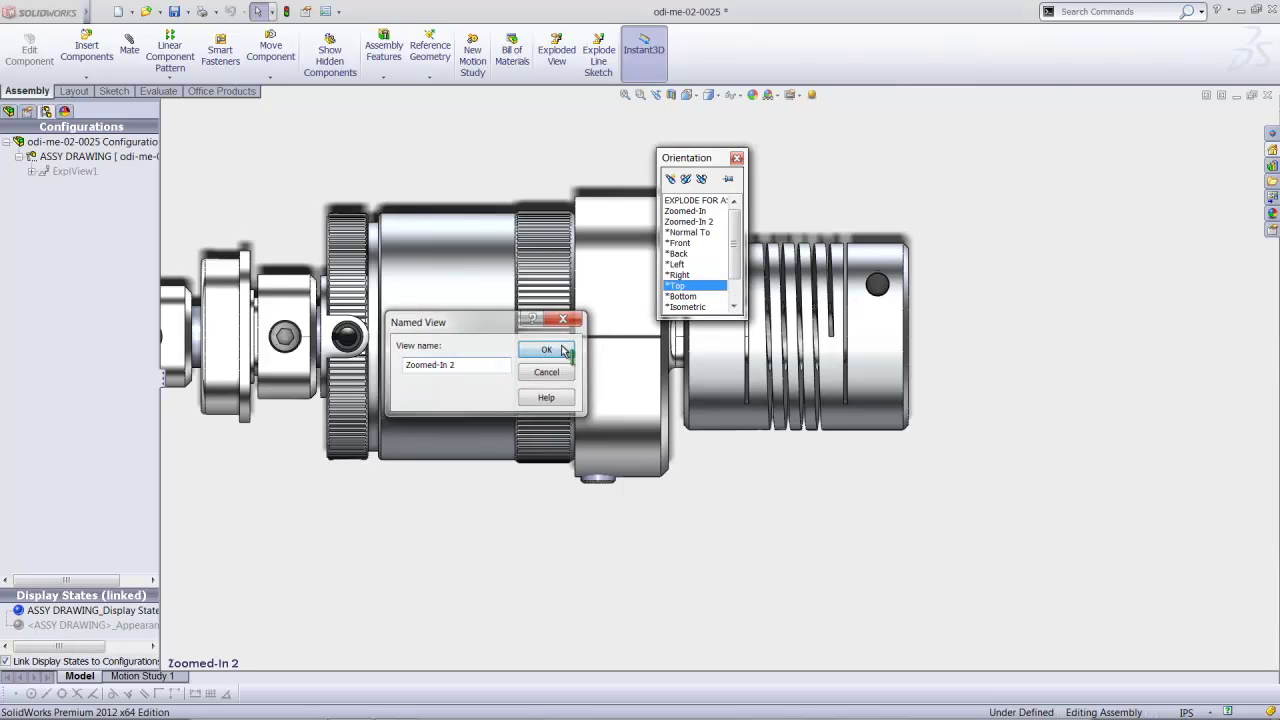
# Recall the saved Zoomed-In view, then return the assembly to the Front view
pyautogui.click(736, 157)
pyautogui.click(687, 97)
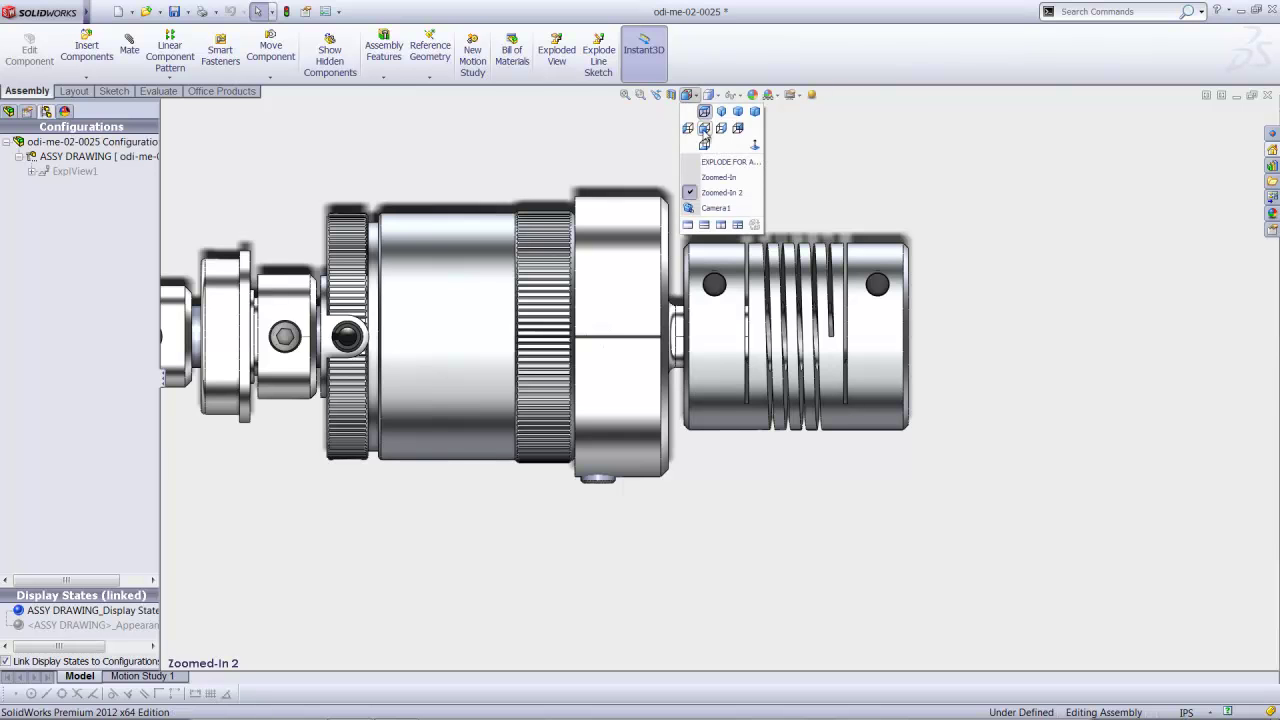
pyautogui.click(716, 180)
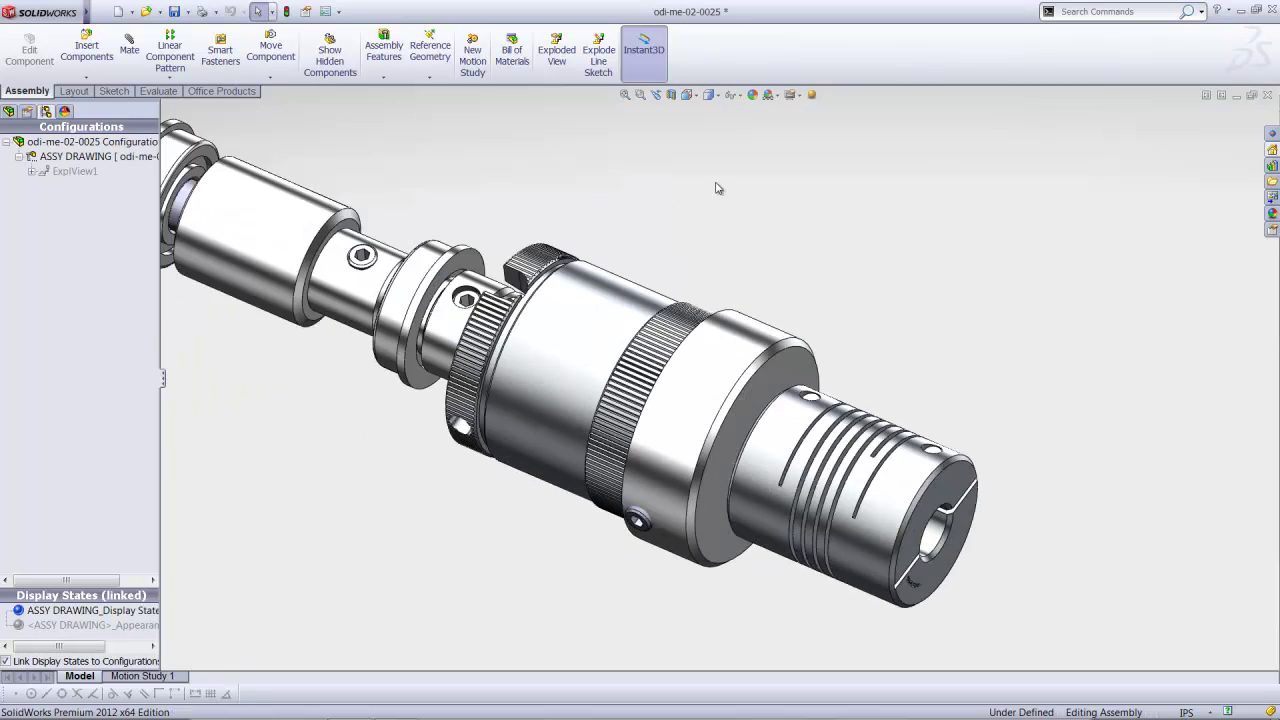
pyautogui.click(693, 99)
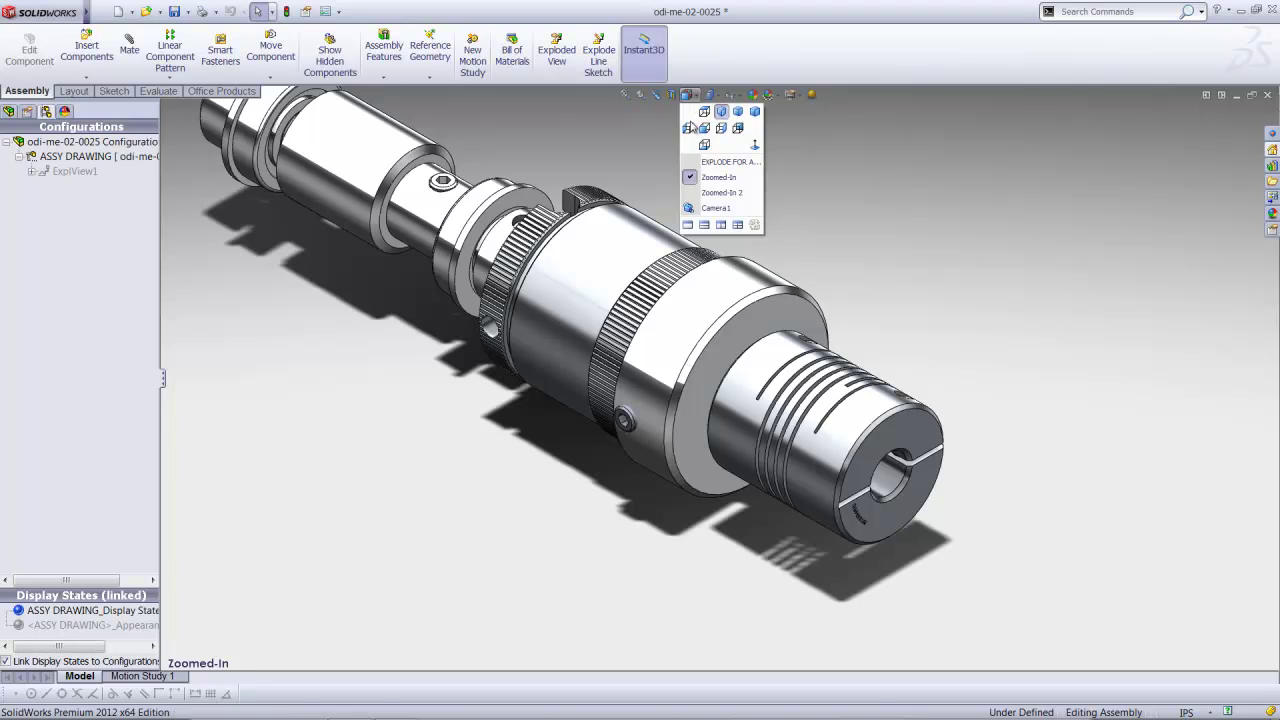
pyautogui.click(701, 138)
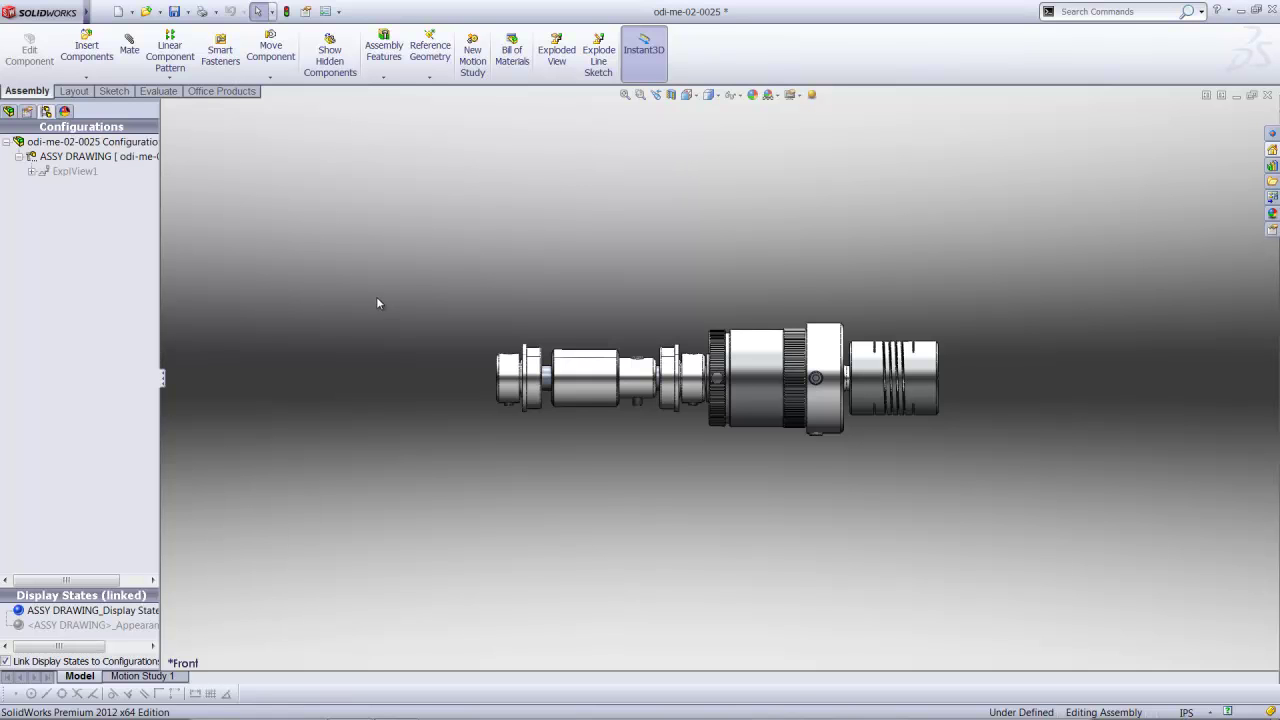
pyautogui.click(176, 677)
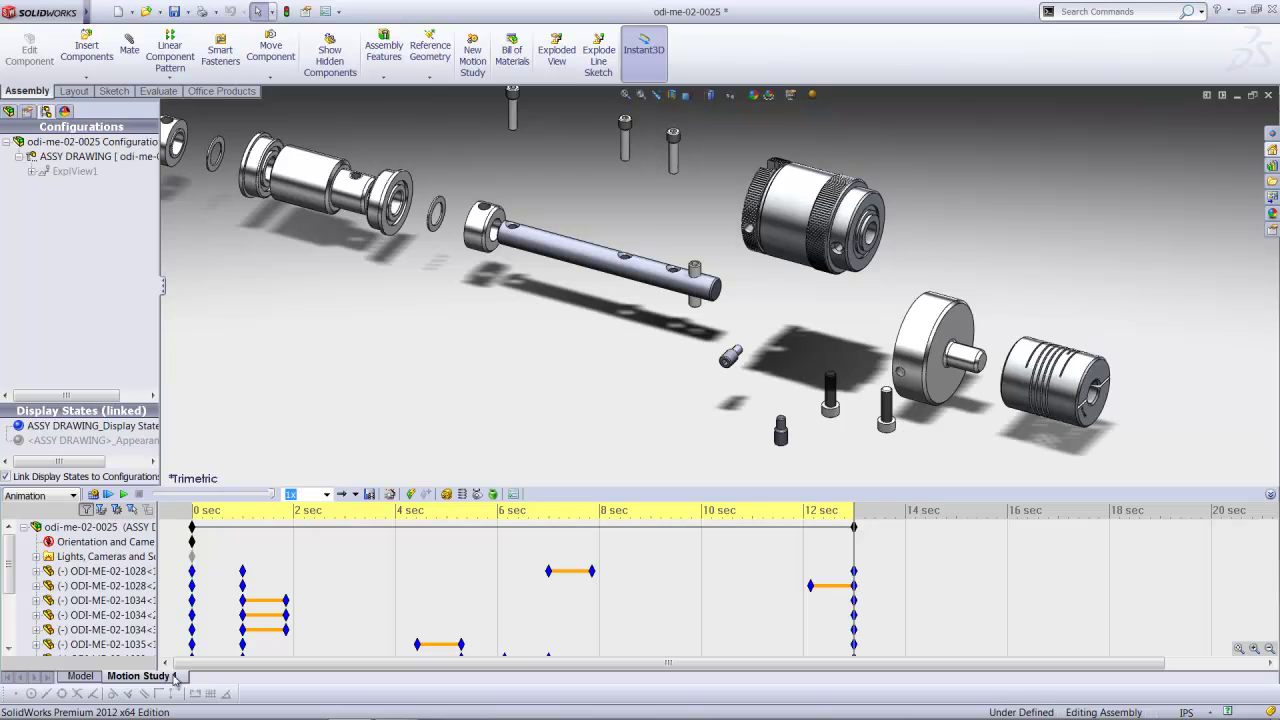
pyautogui.click(140, 600)
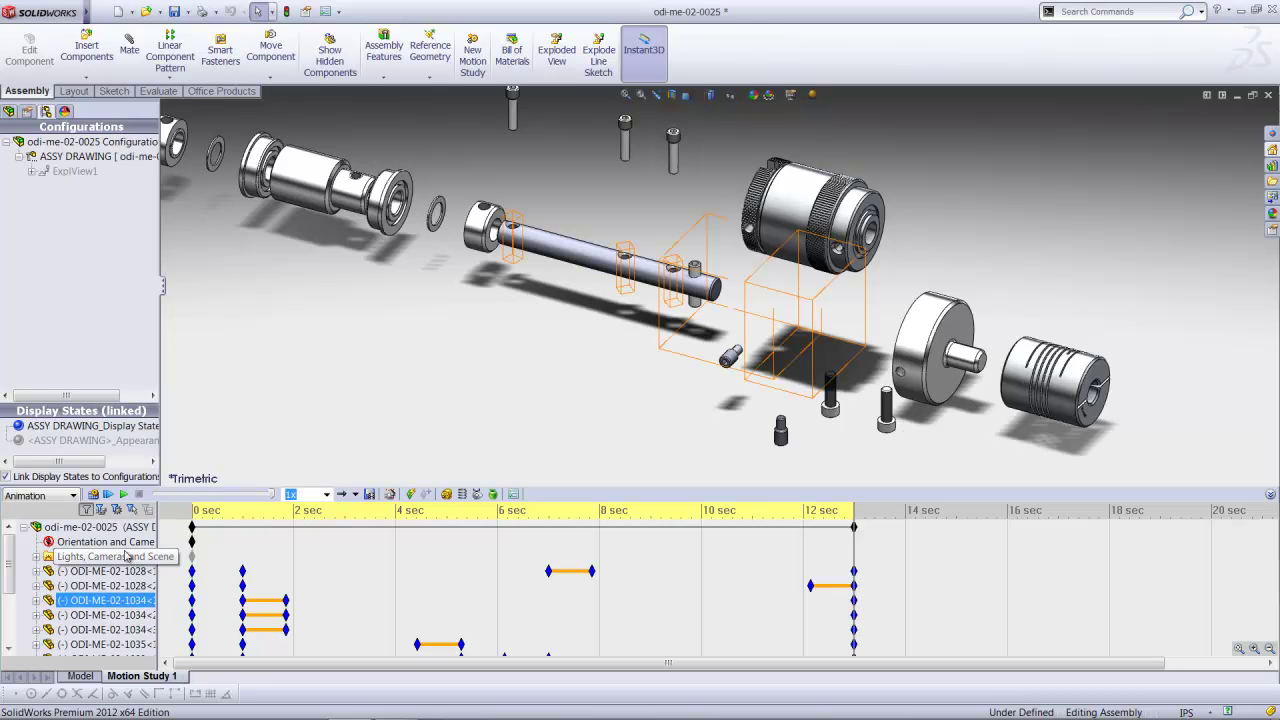
pyautogui.moveTo(14, 566)
pyautogui.mouseDown()
pyautogui.moveTo(20, 630)
pyautogui.moveTo(20, 560)
pyautogui.mouseUp()
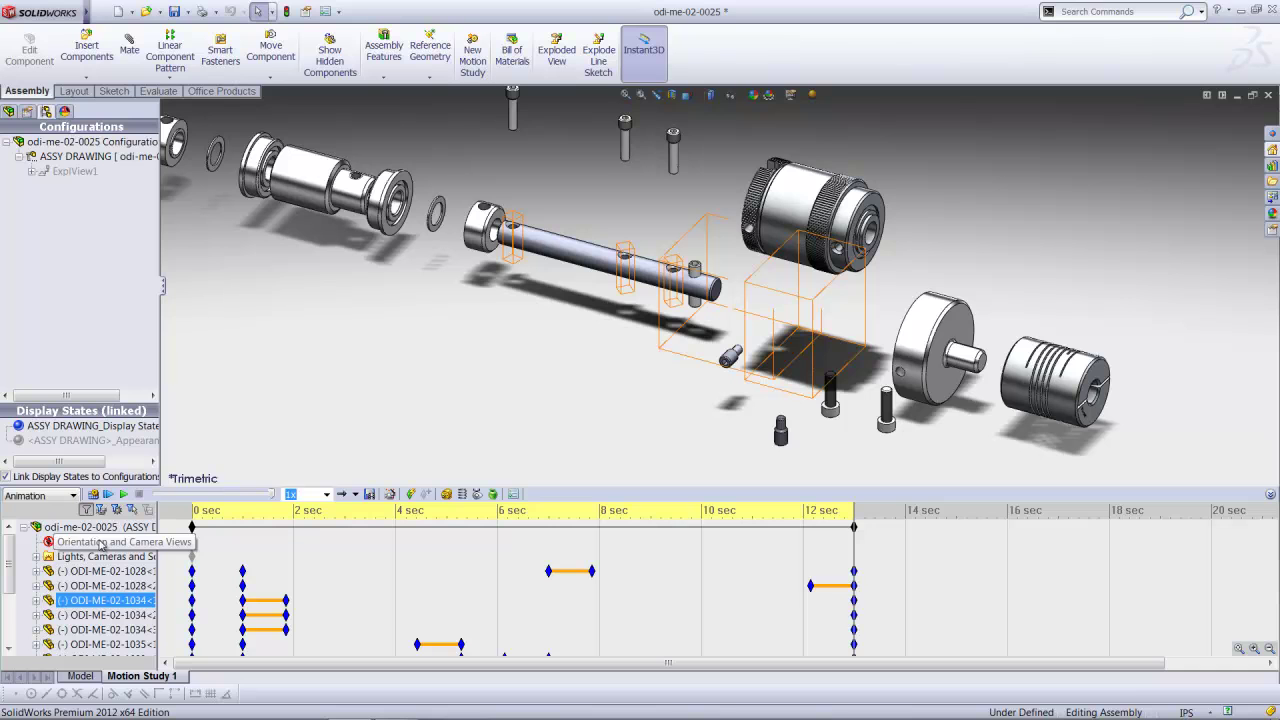
pyautogui.click(49, 541)
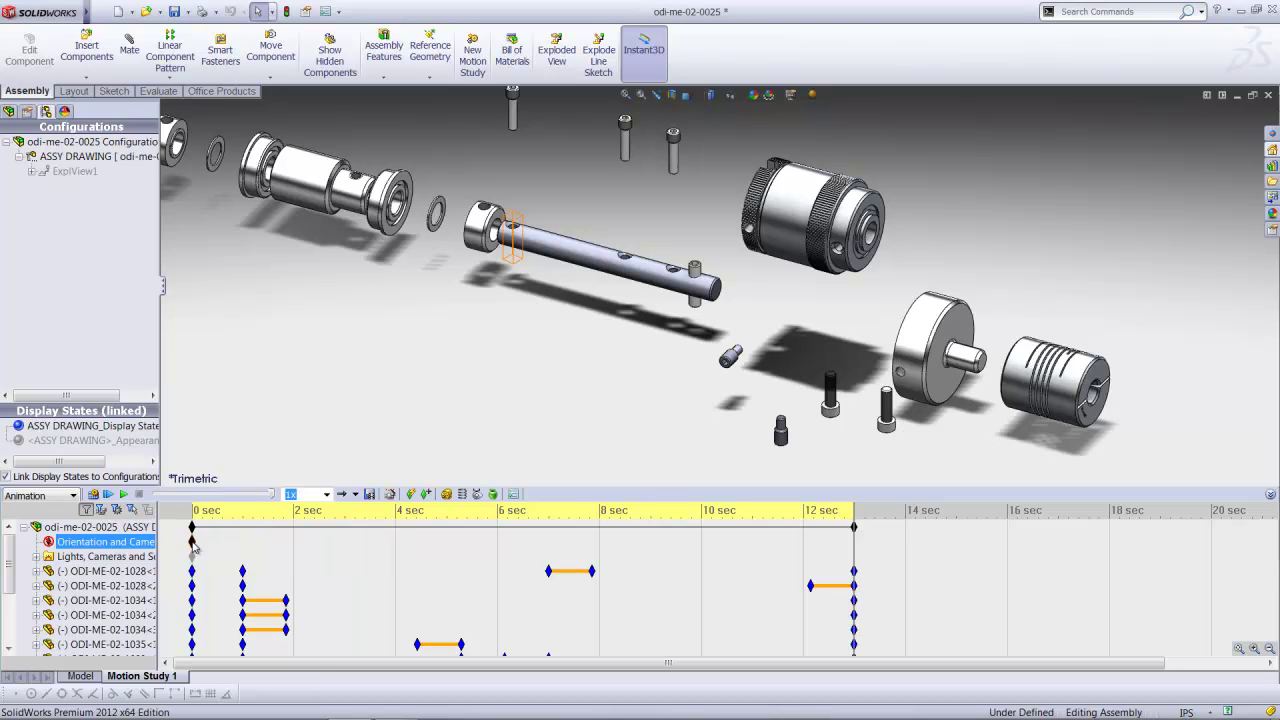
# Set the 0 sec camera key to the Front view orientation
pyautogui.rightClick(192, 542)
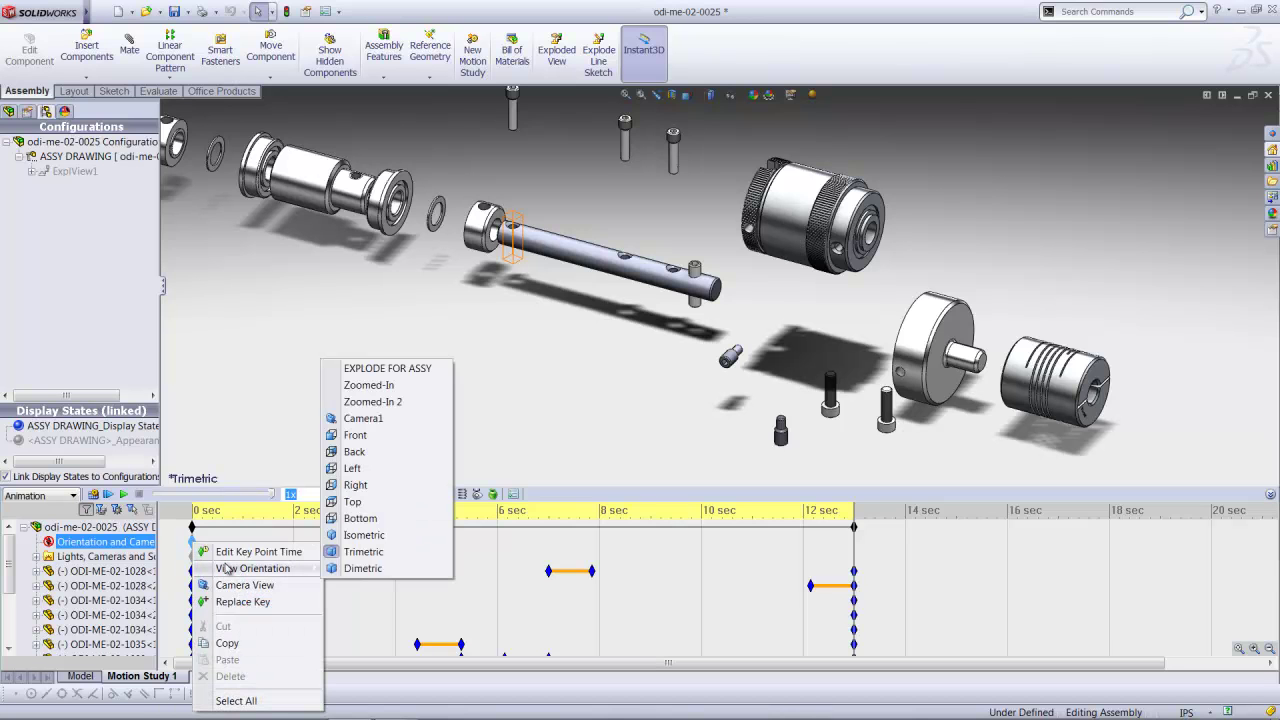
pyautogui.click(368, 441)
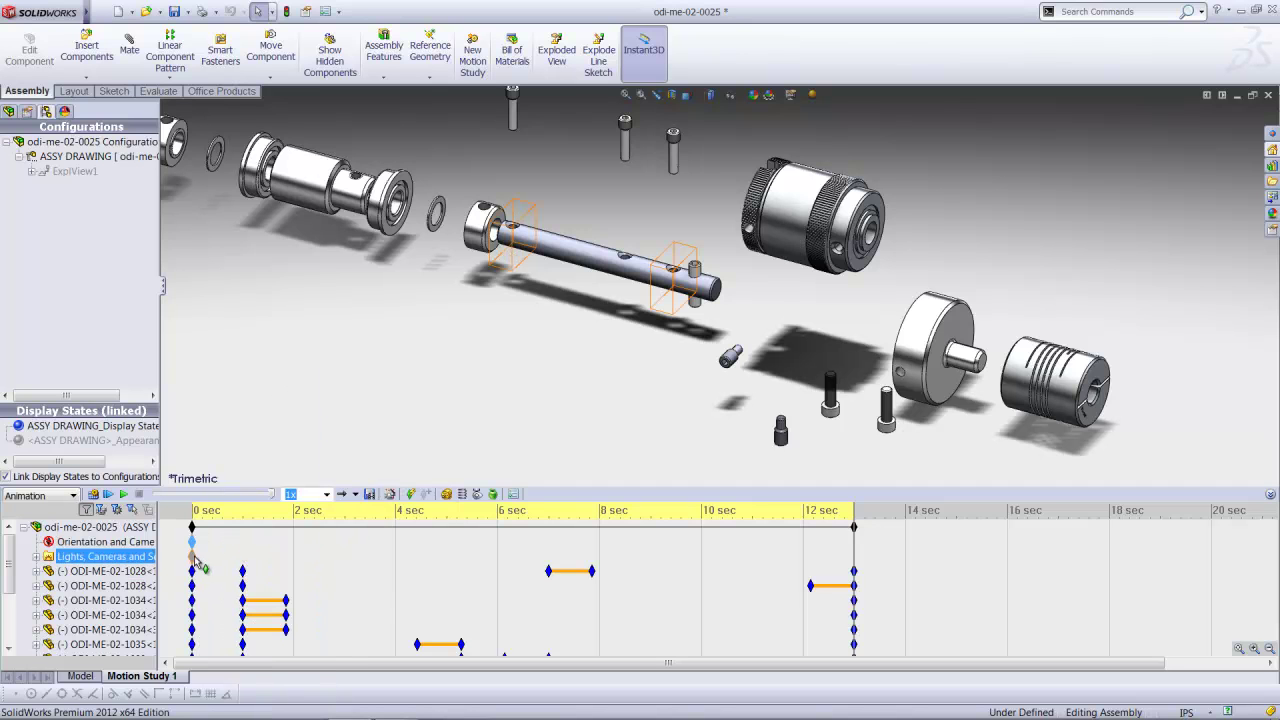
pyautogui.rightClick(192, 542)
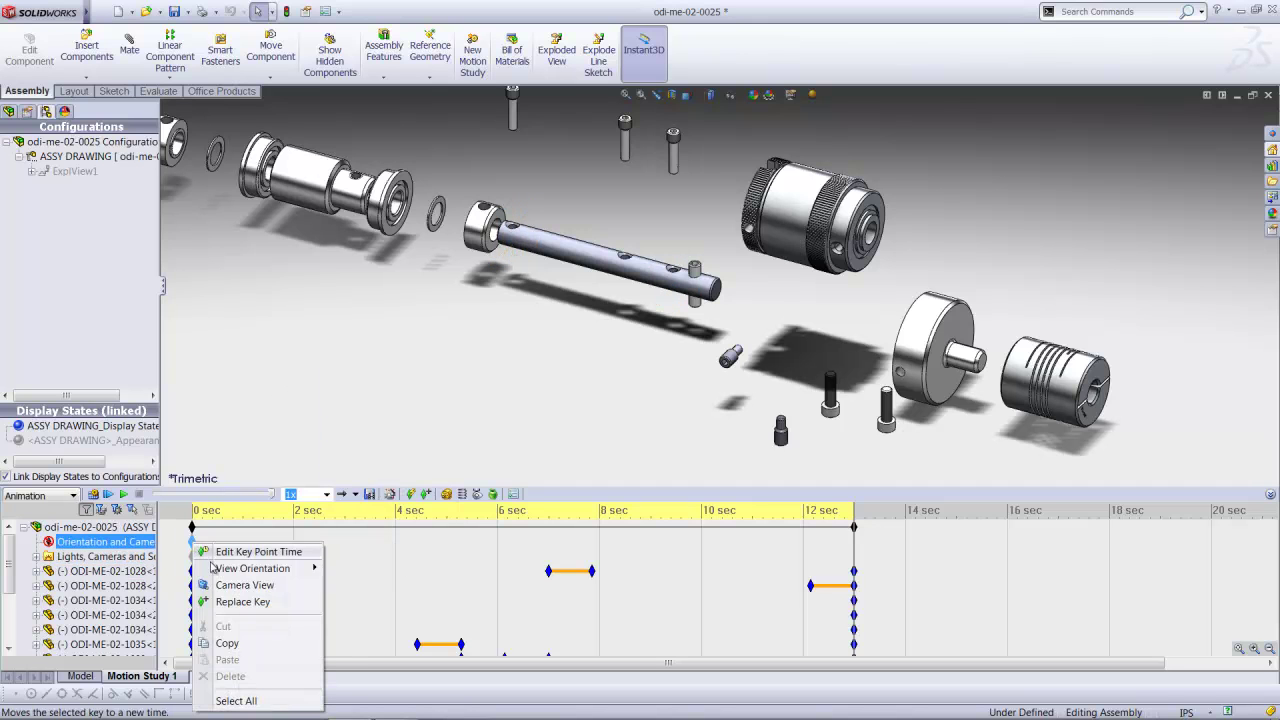
pyautogui.moveTo(214, 570)
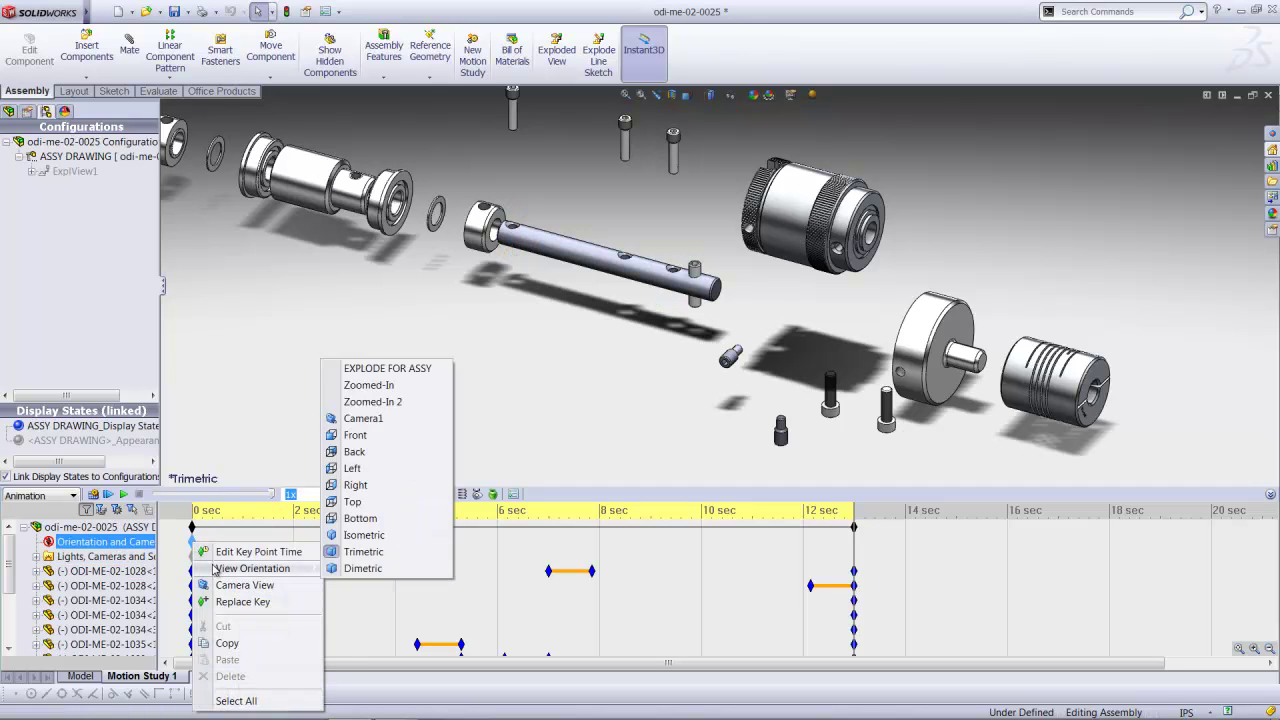
pyautogui.click(340, 439)
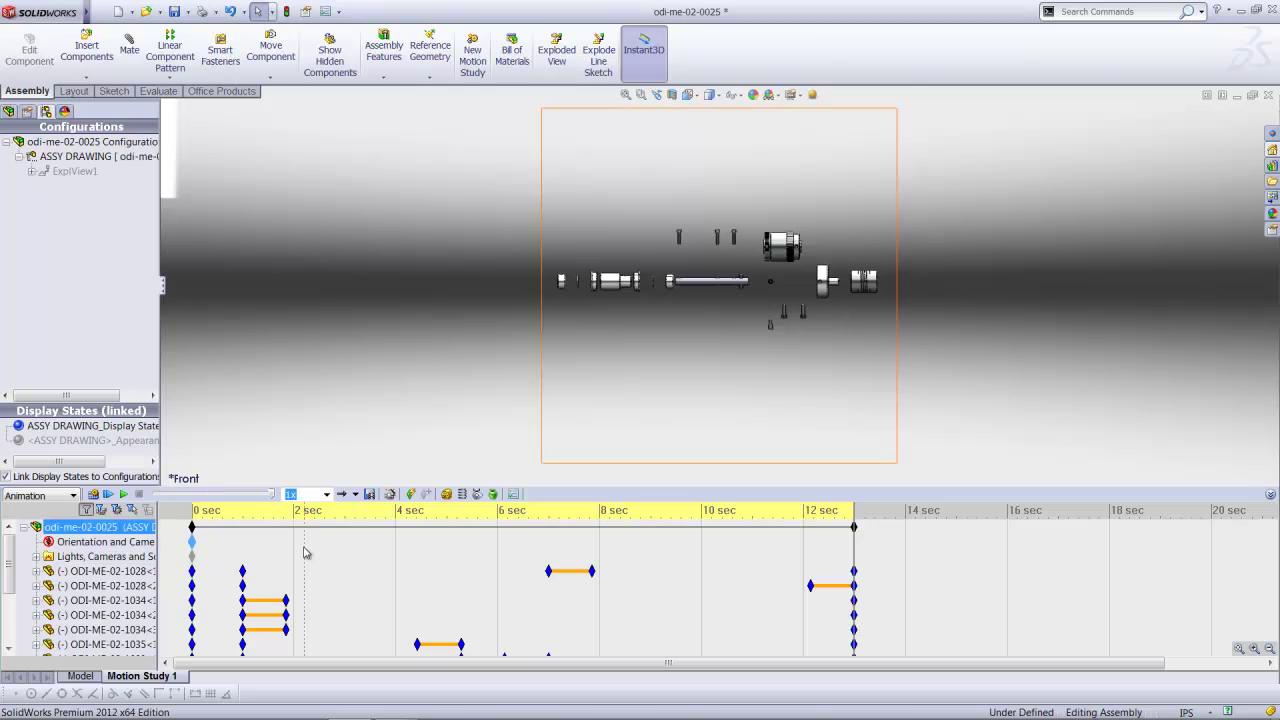
# Add camera keys: Zoomed-In at 4 sec and Zoomed-In 2 at 8 sec
pyautogui.click(393, 559)
pyautogui.click(397, 546)
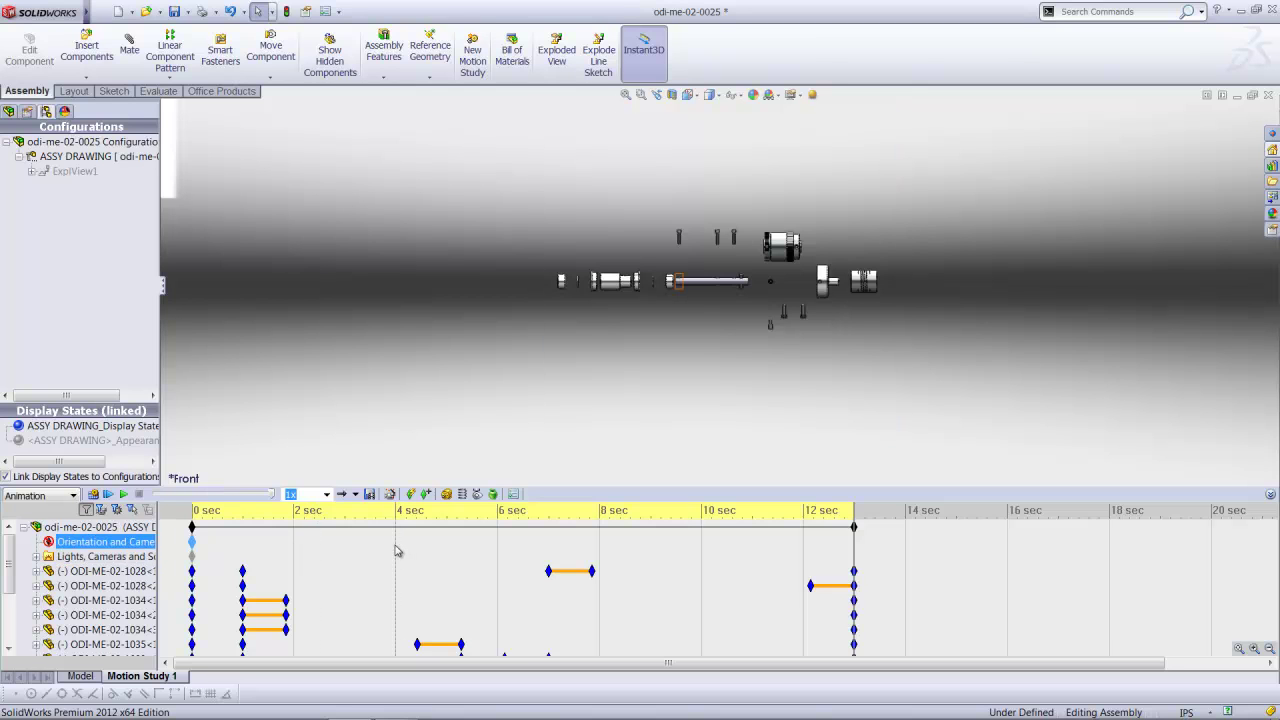
pyautogui.rightClick(396, 552)
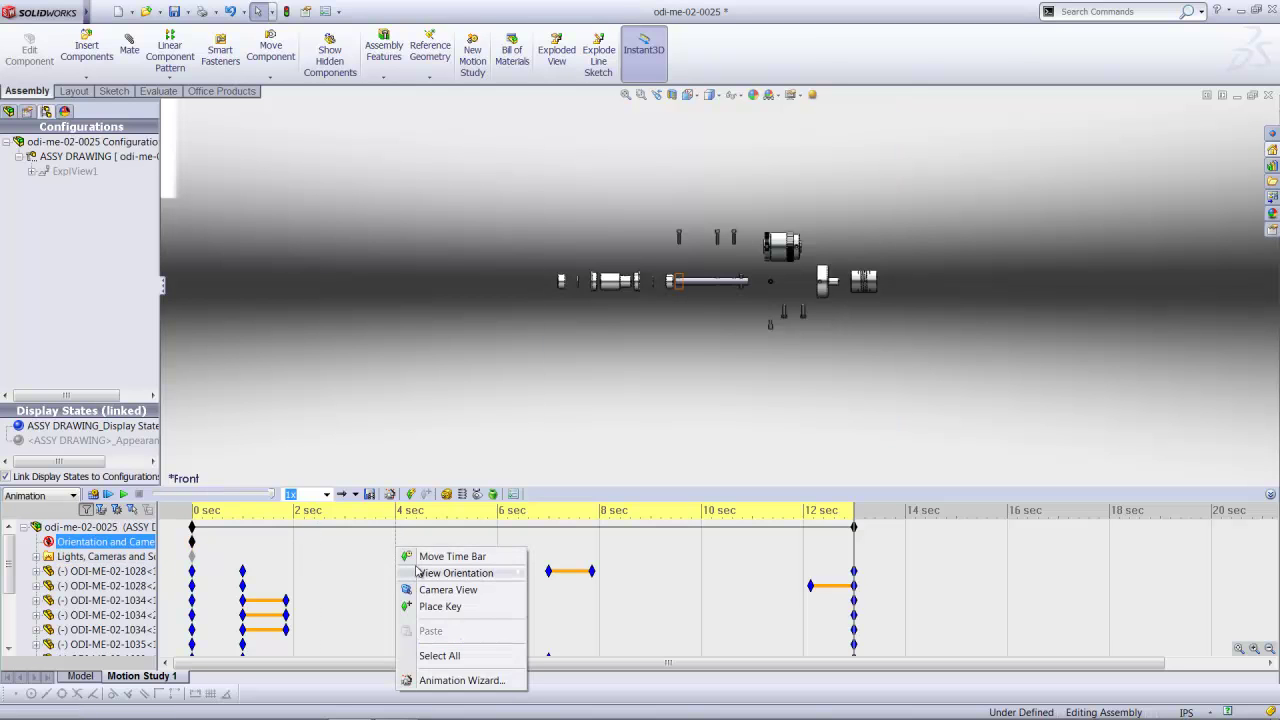
pyautogui.moveTo(456, 573)
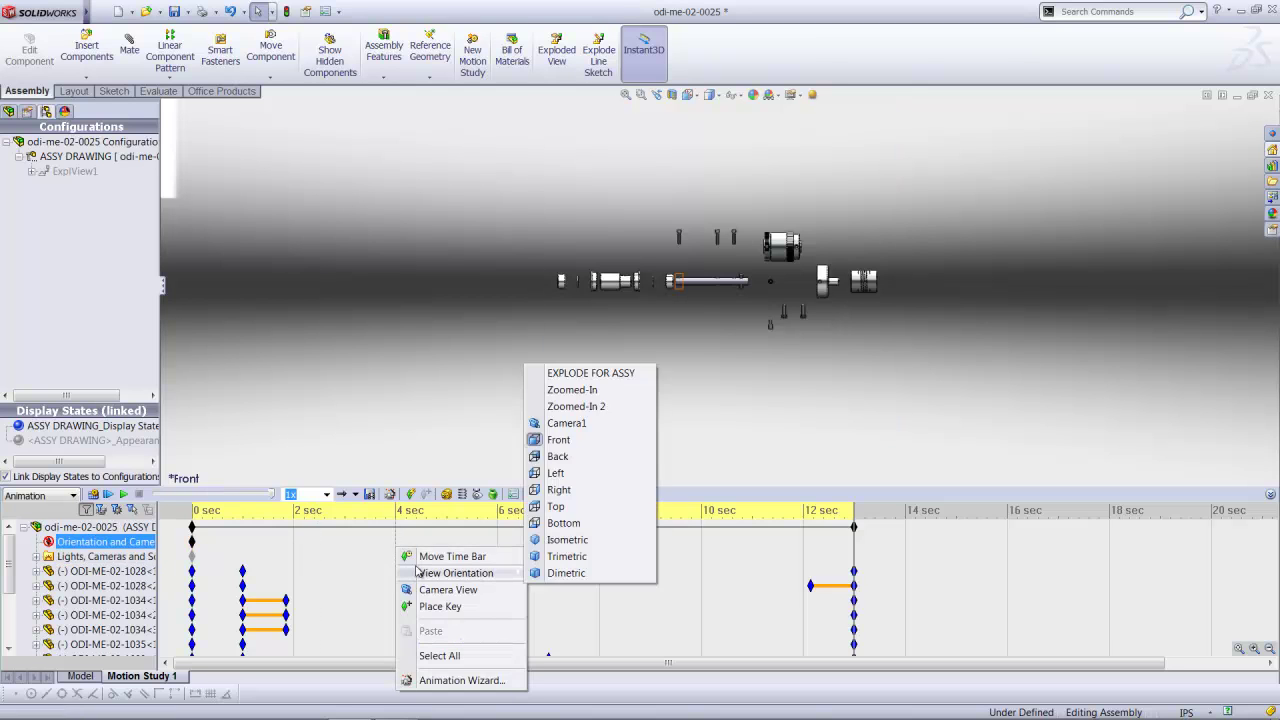
pyautogui.click(575, 390)
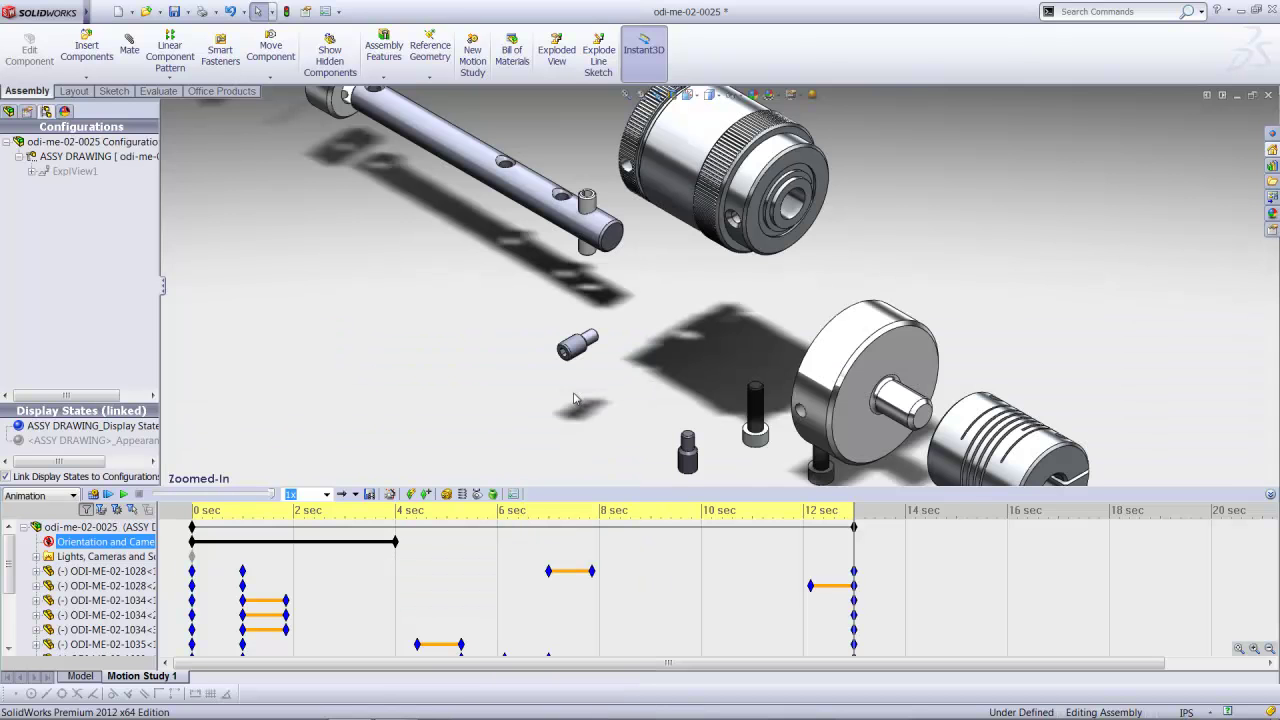
pyautogui.click(594, 563)
pyautogui.click(601, 549)
pyautogui.rightClick(601, 549)
pyautogui.moveTo(640, 572)
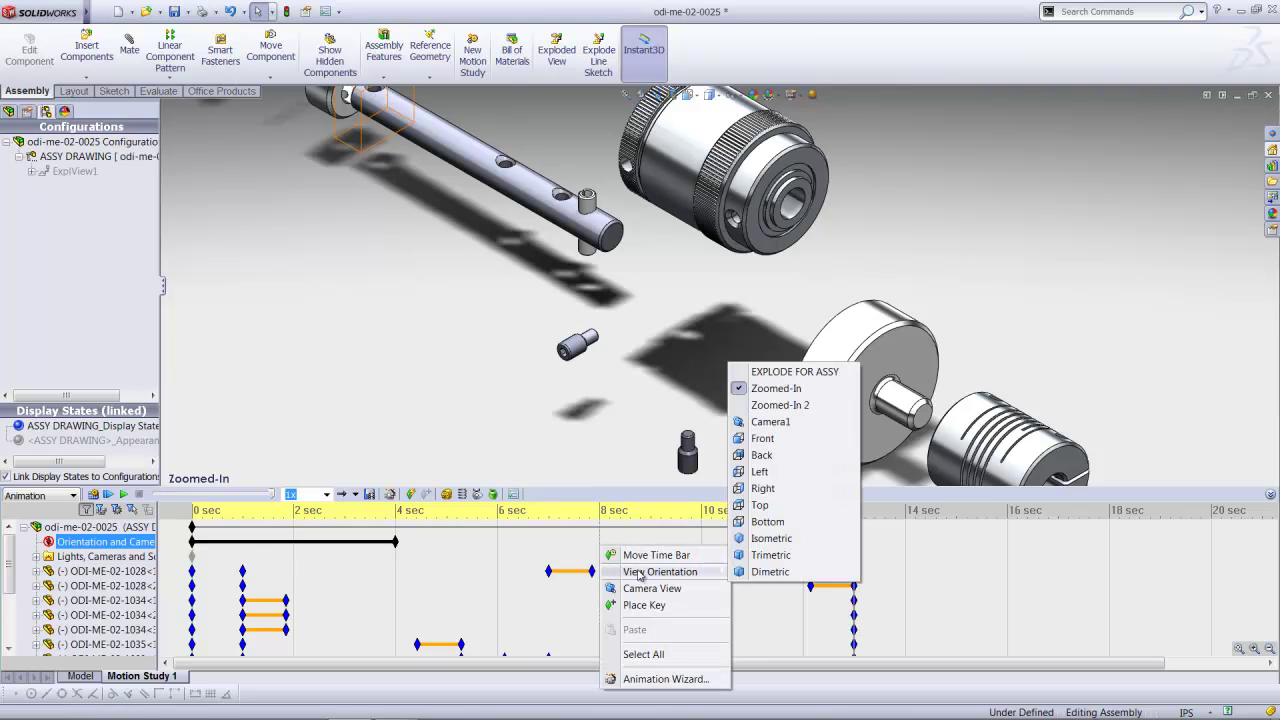
pyautogui.click(786, 405)
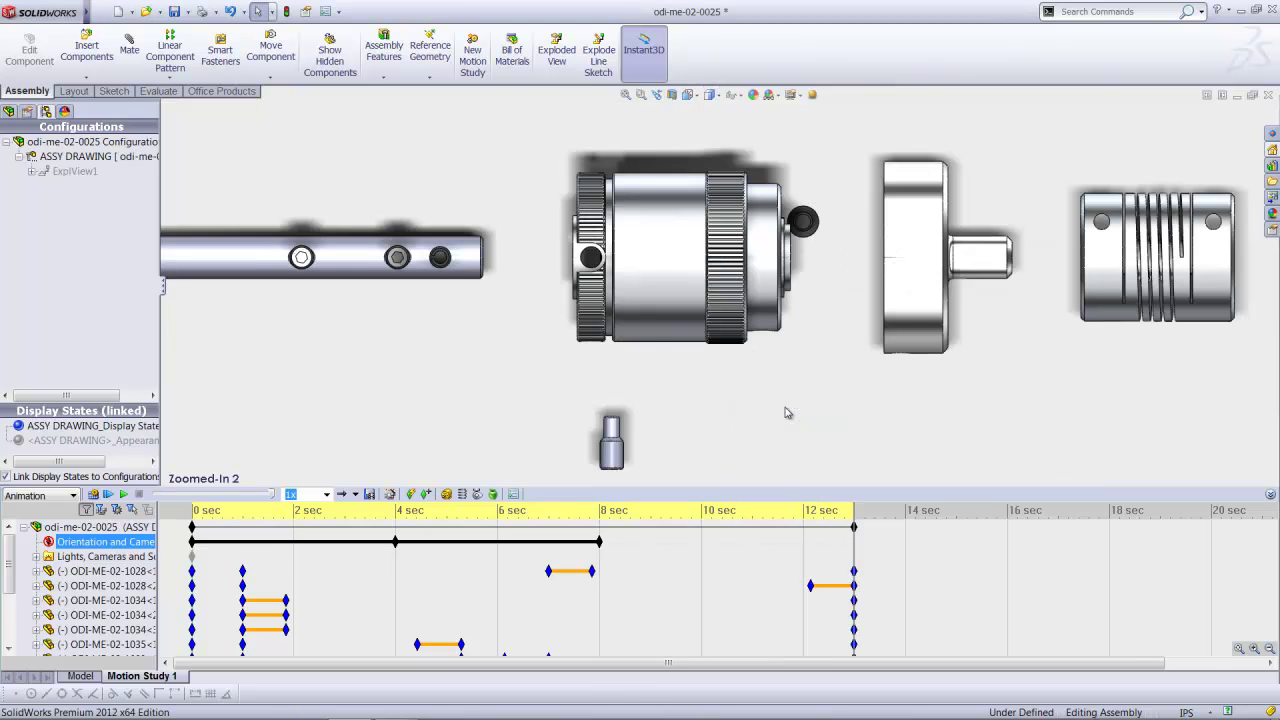
pyautogui.click(124, 495)
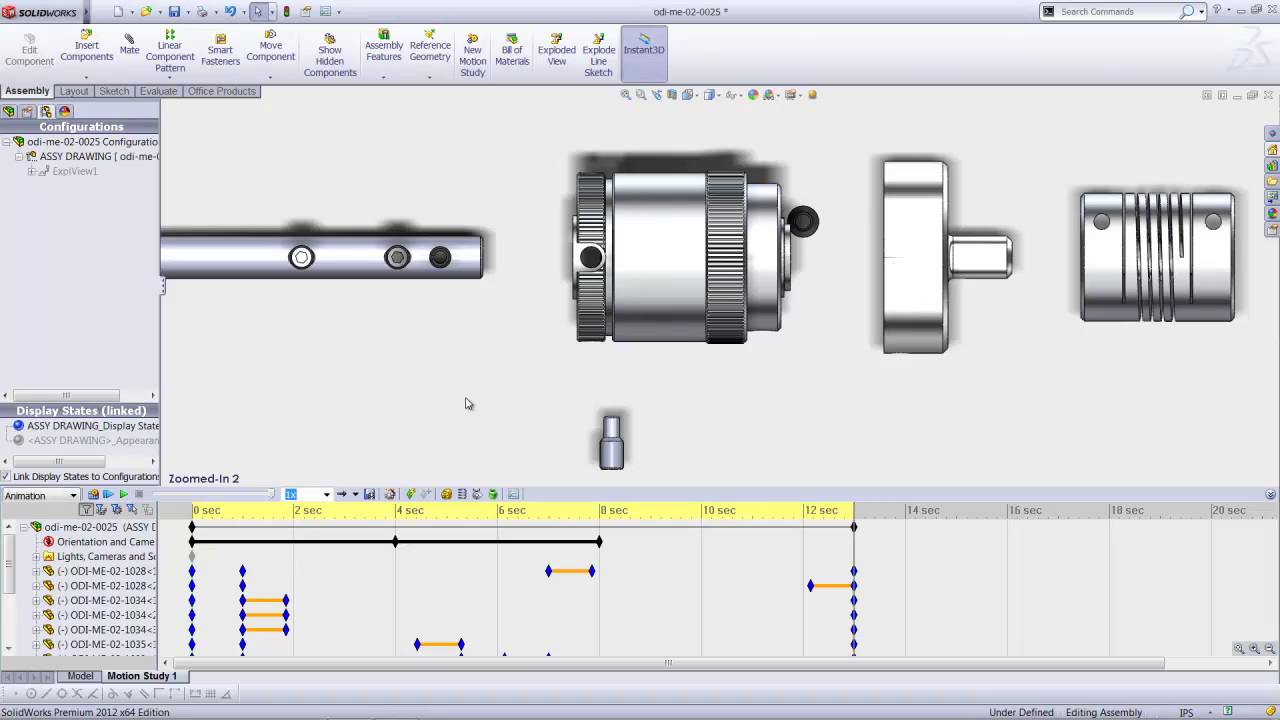
# Show the assembly in the Front view and drag the time bar back to 0 sec
pyautogui.click(626, 95)
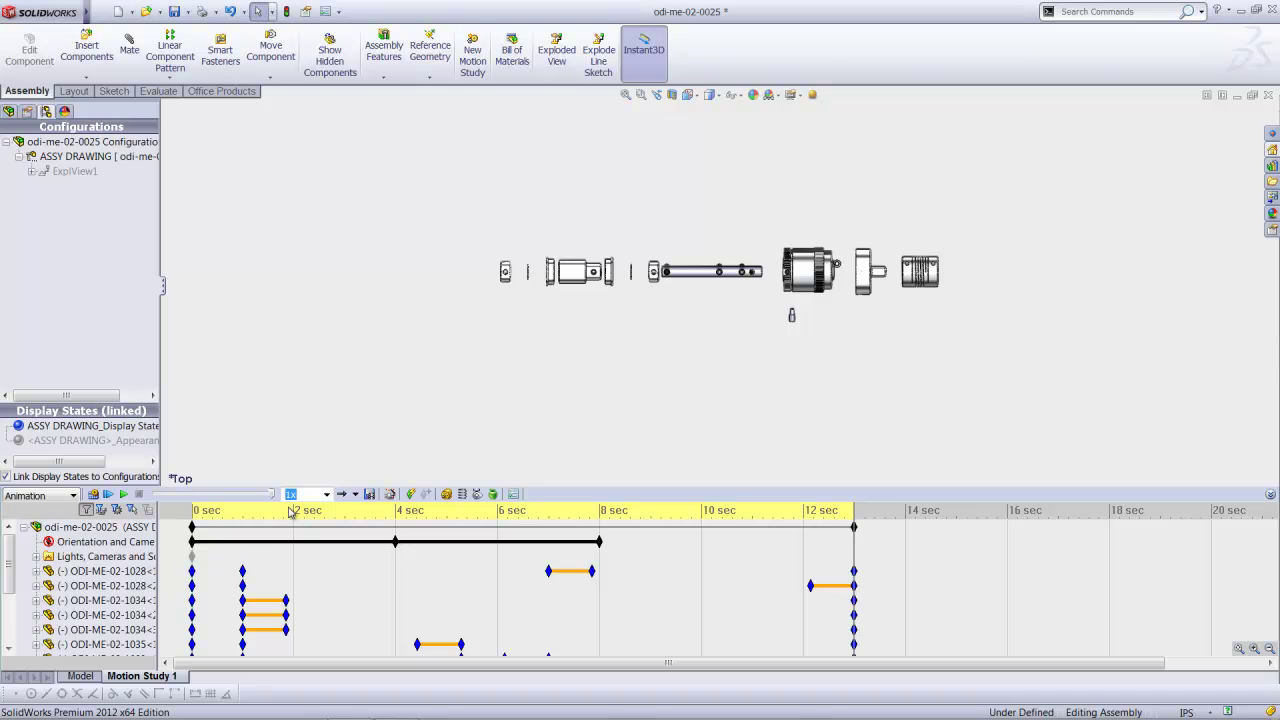
pyautogui.click(203, 546)
pyautogui.click(688, 95)
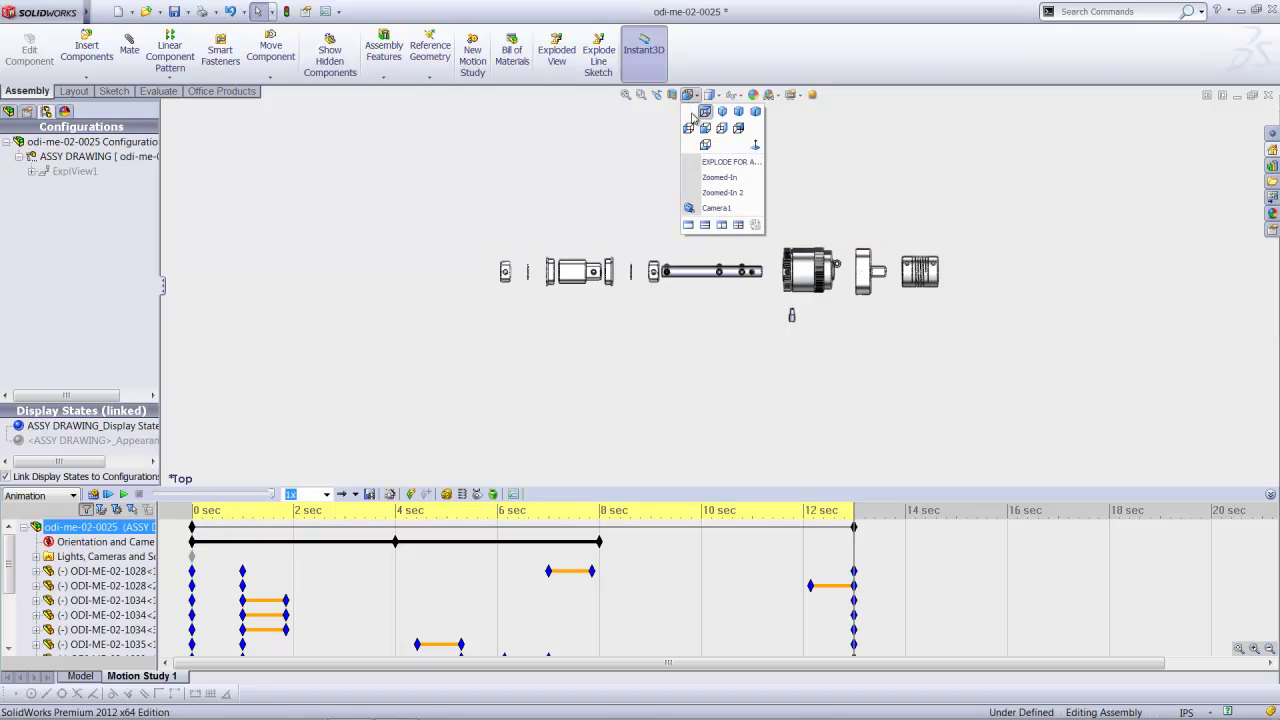
pyautogui.click(704, 130)
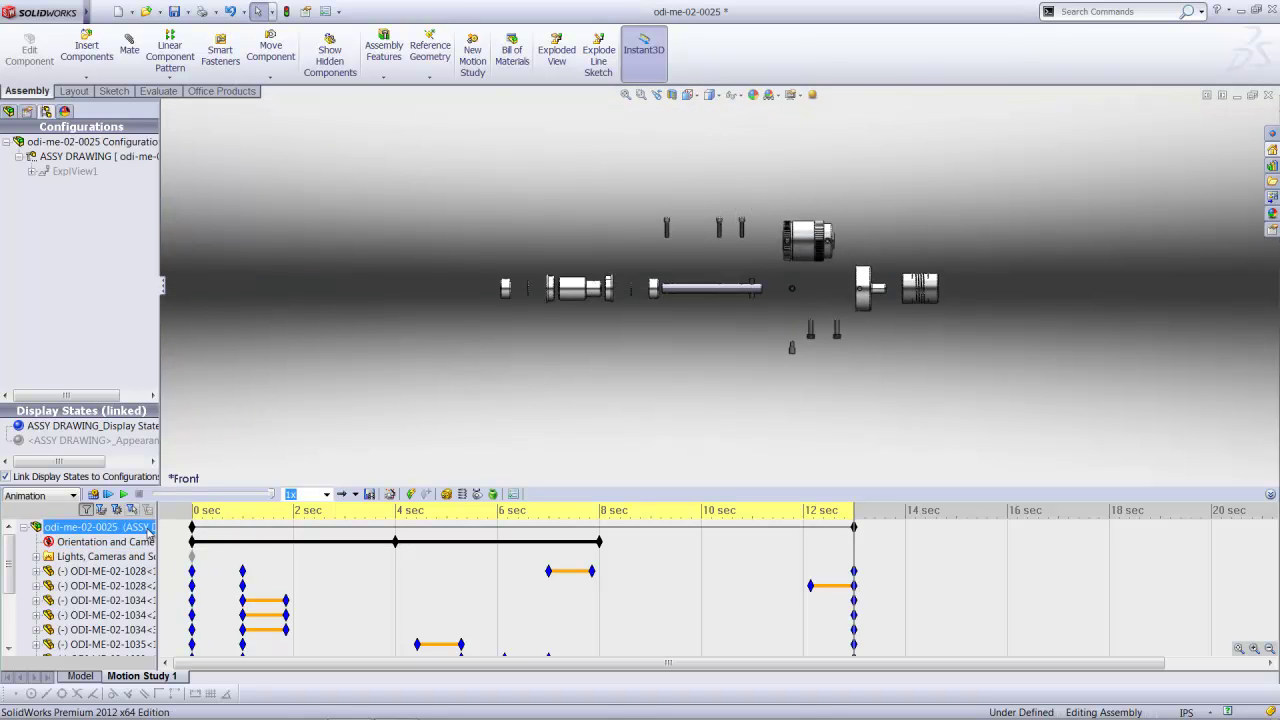
pyautogui.click(148, 533)
pyautogui.moveTo(853, 508); pyautogui.dragTo(170, 498)
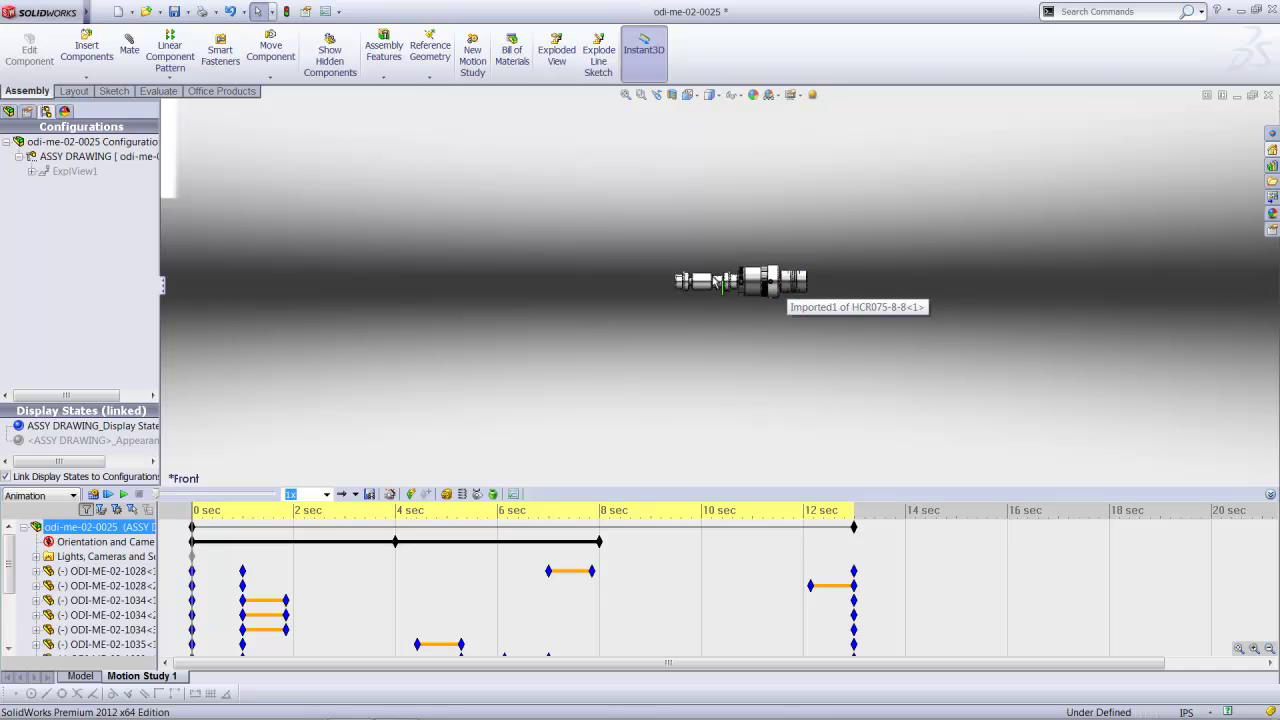
# On the Model tab, zoom in on the front and save it as 'Zoomed-In Front'
pyautogui.click(80, 676)
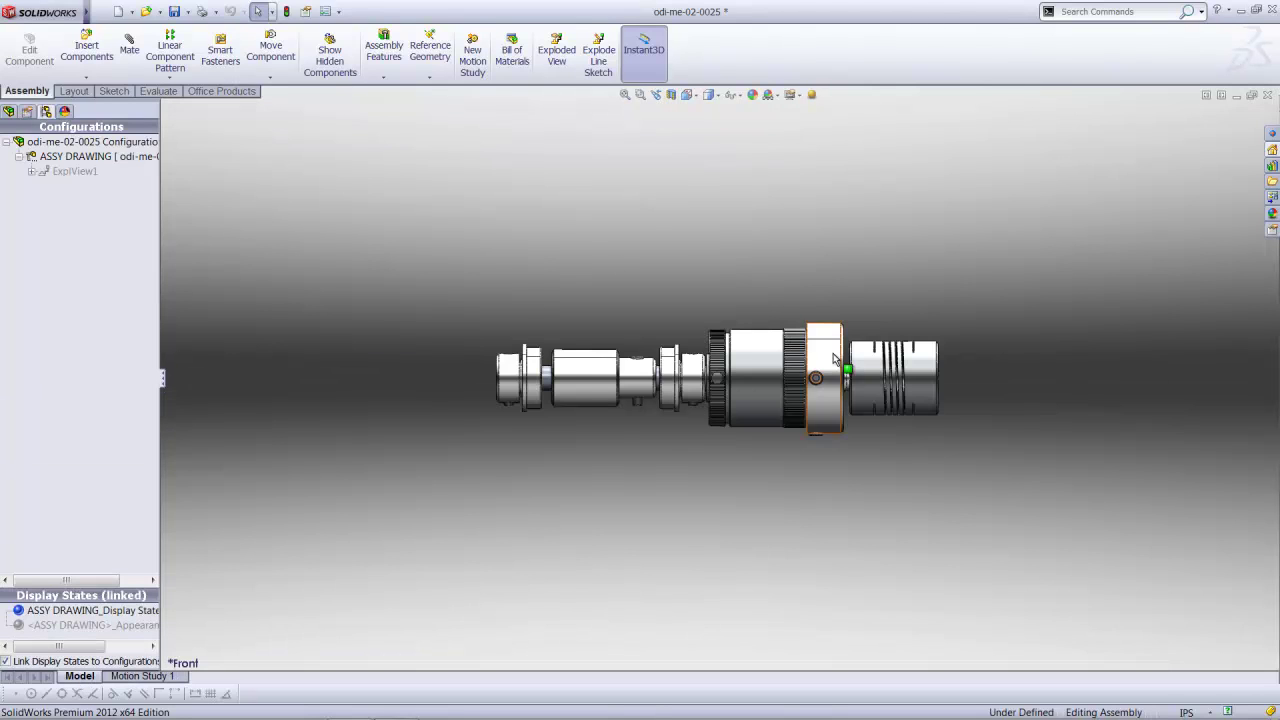
pyautogui.scroll(-2, 846, 374)
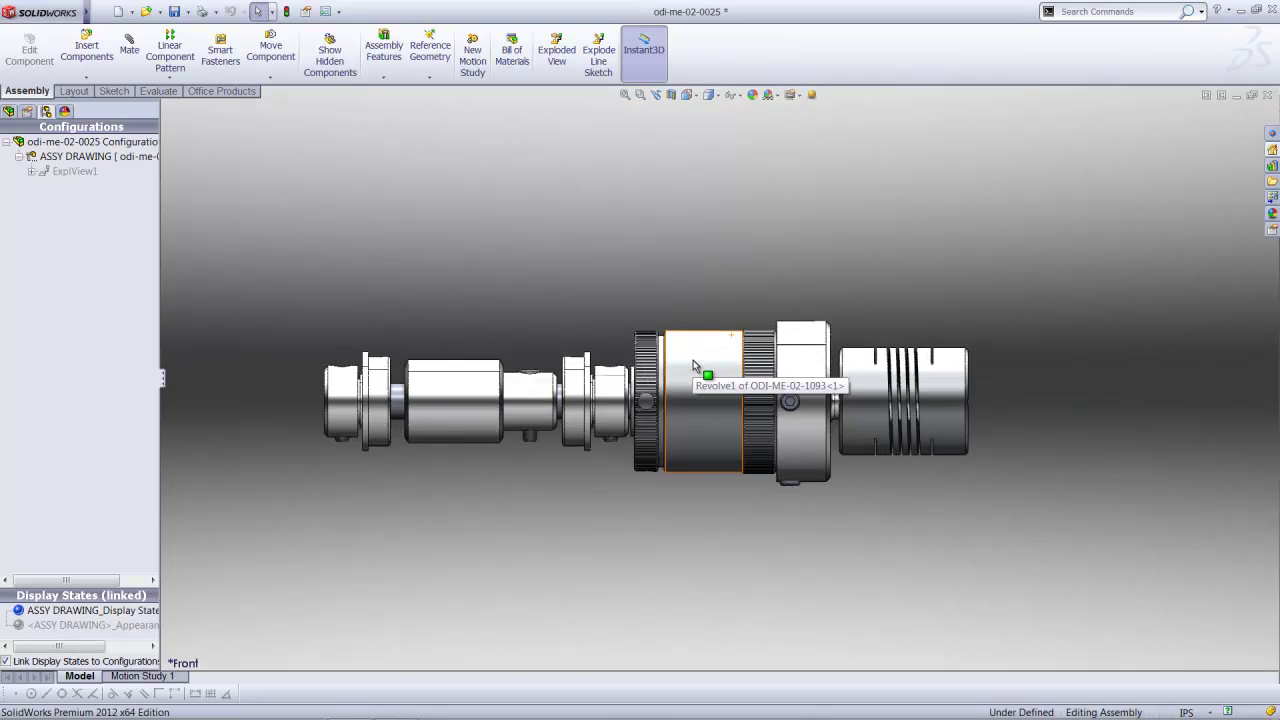
pyautogui.scroll(-2, 715, 365)
pyautogui.scroll(-2, 724, 368)
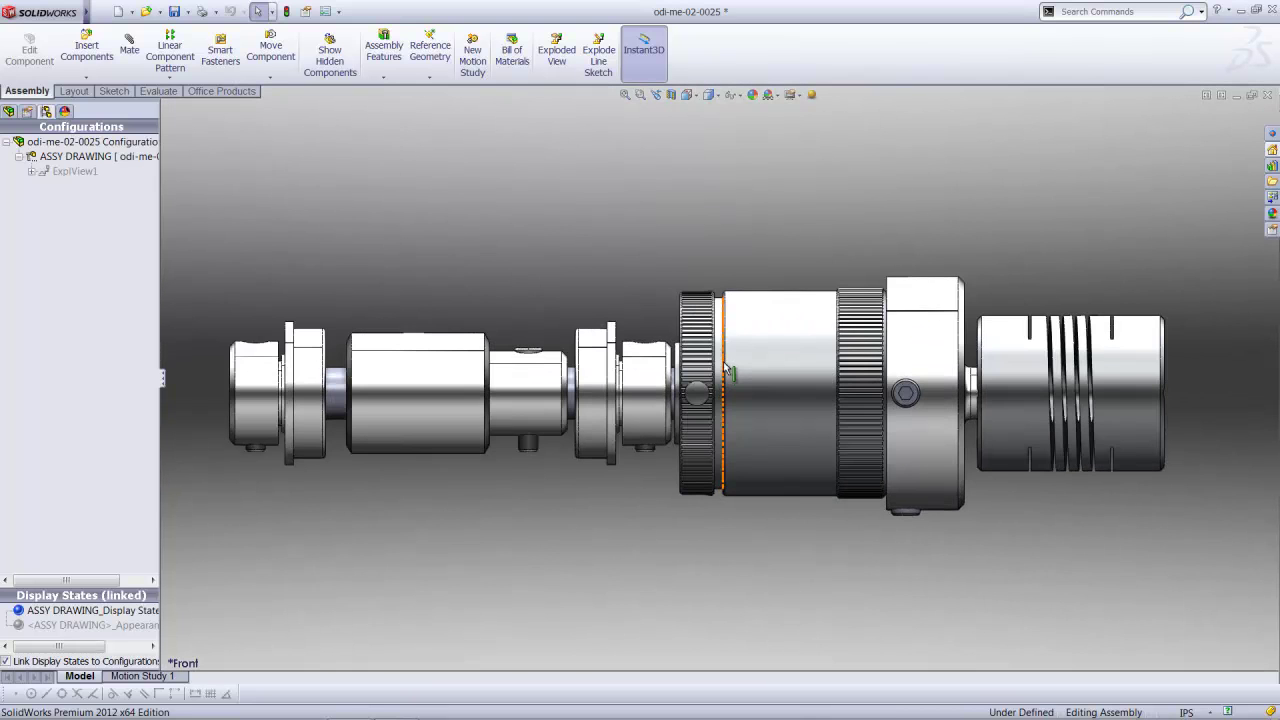
pyautogui.press('space')
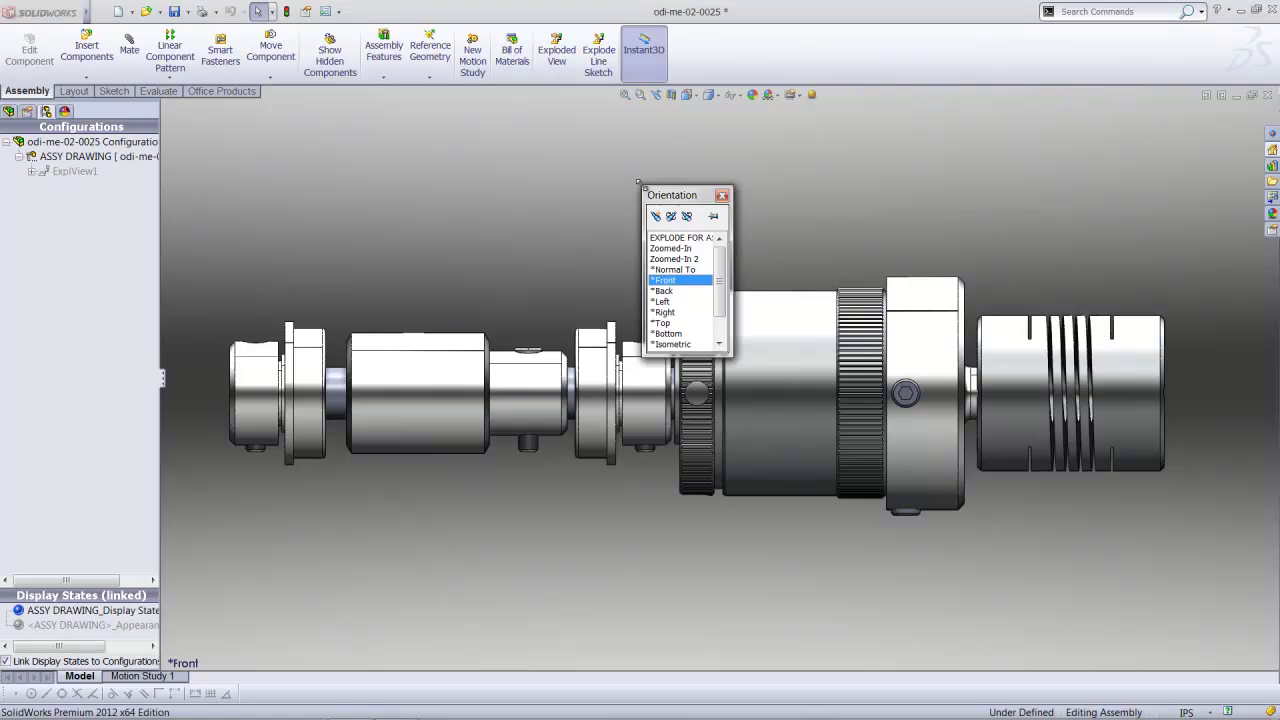
pyautogui.click(656, 217)
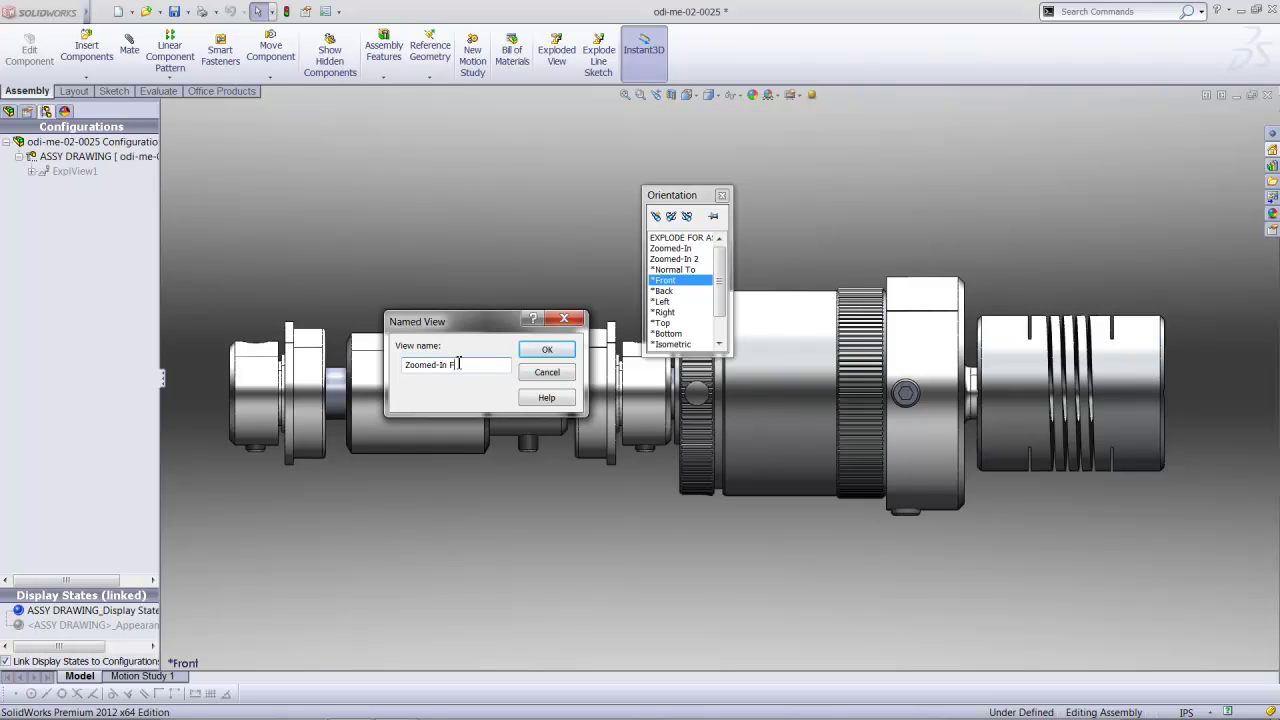
pyautogui.click(522, 353)
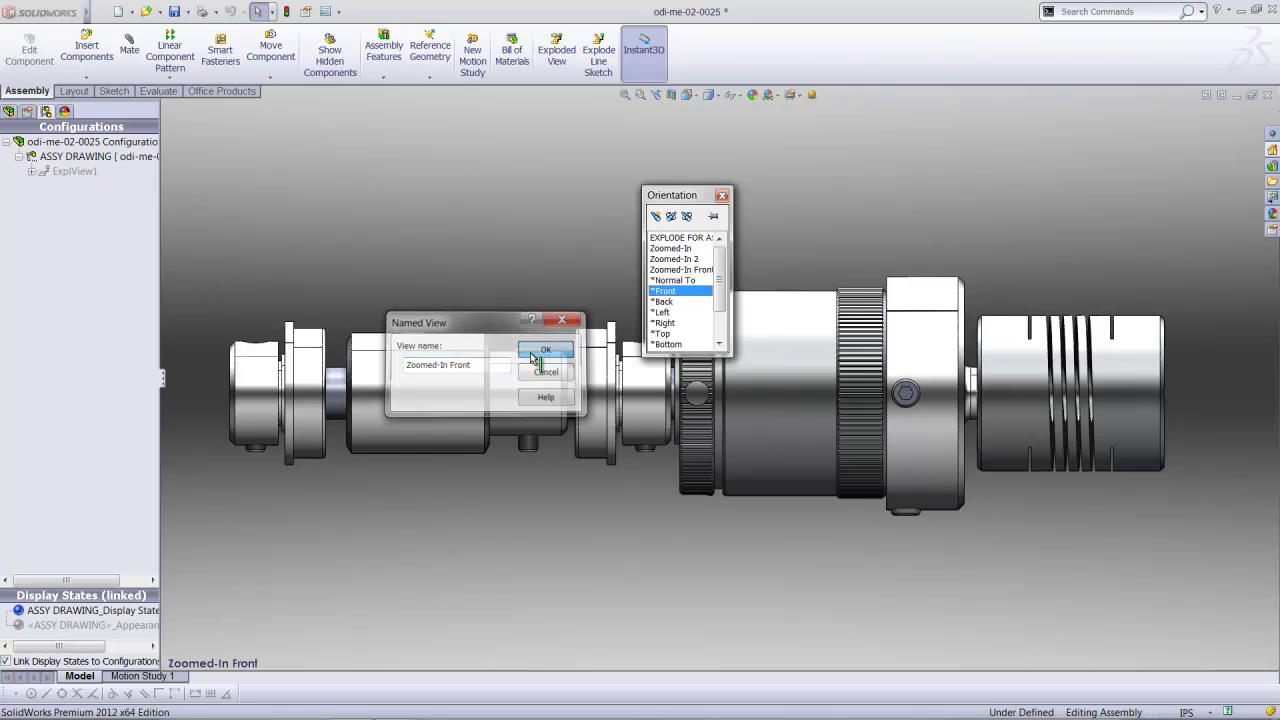
pyautogui.click(722, 195)
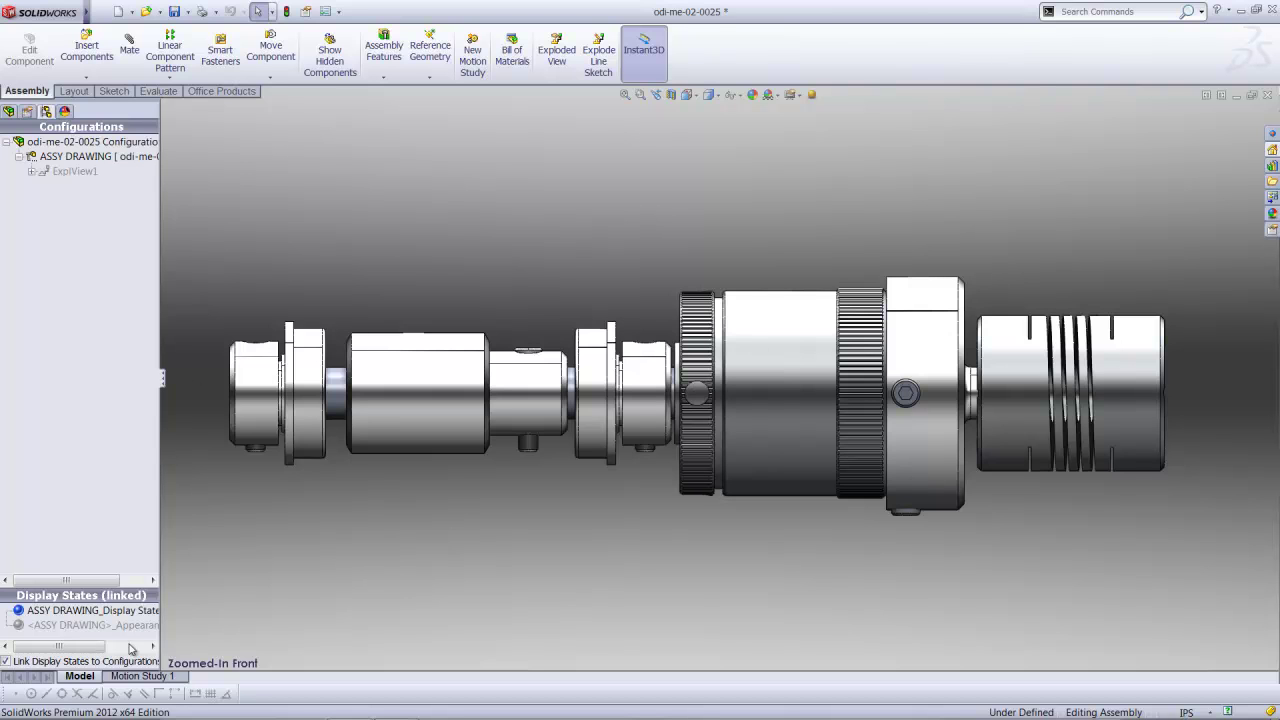
# In Motion Study 1, set the 0 sec camera key to the Zoomed-In Front view
pyautogui.click(141, 676)
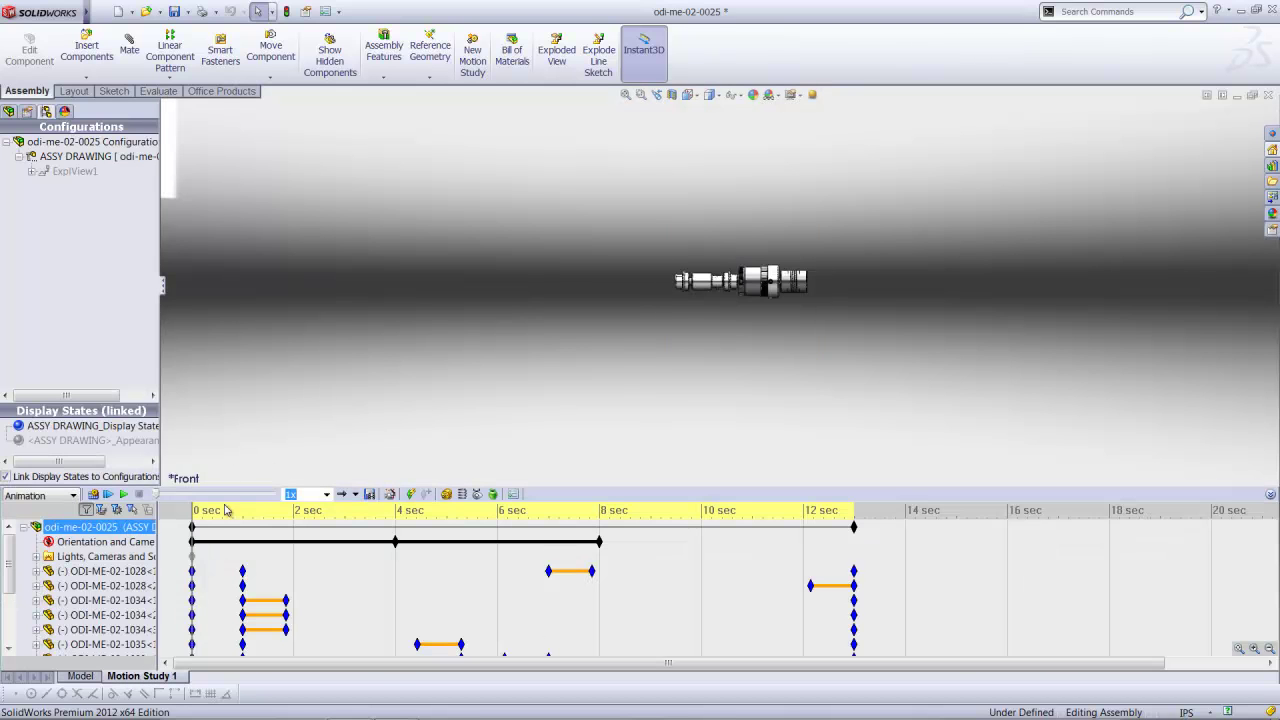
pyautogui.rightClick(203, 540)
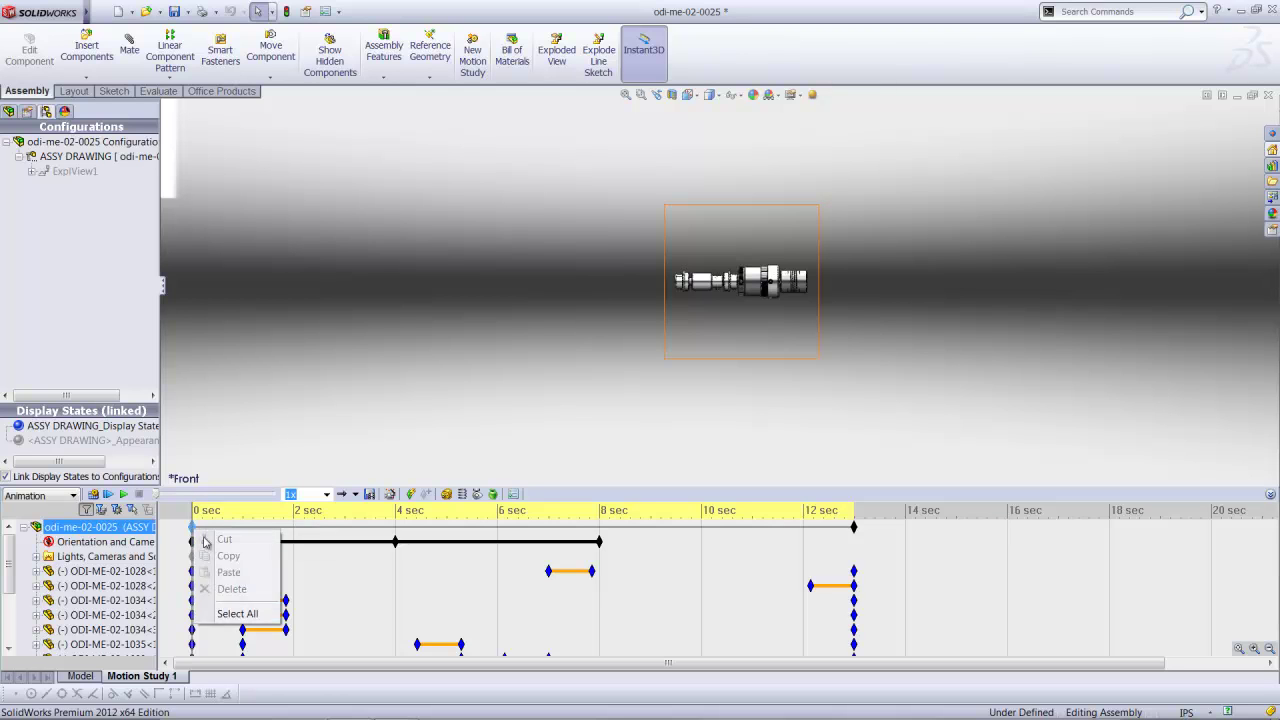
pyautogui.press('Escape')
pyautogui.click(193, 542)
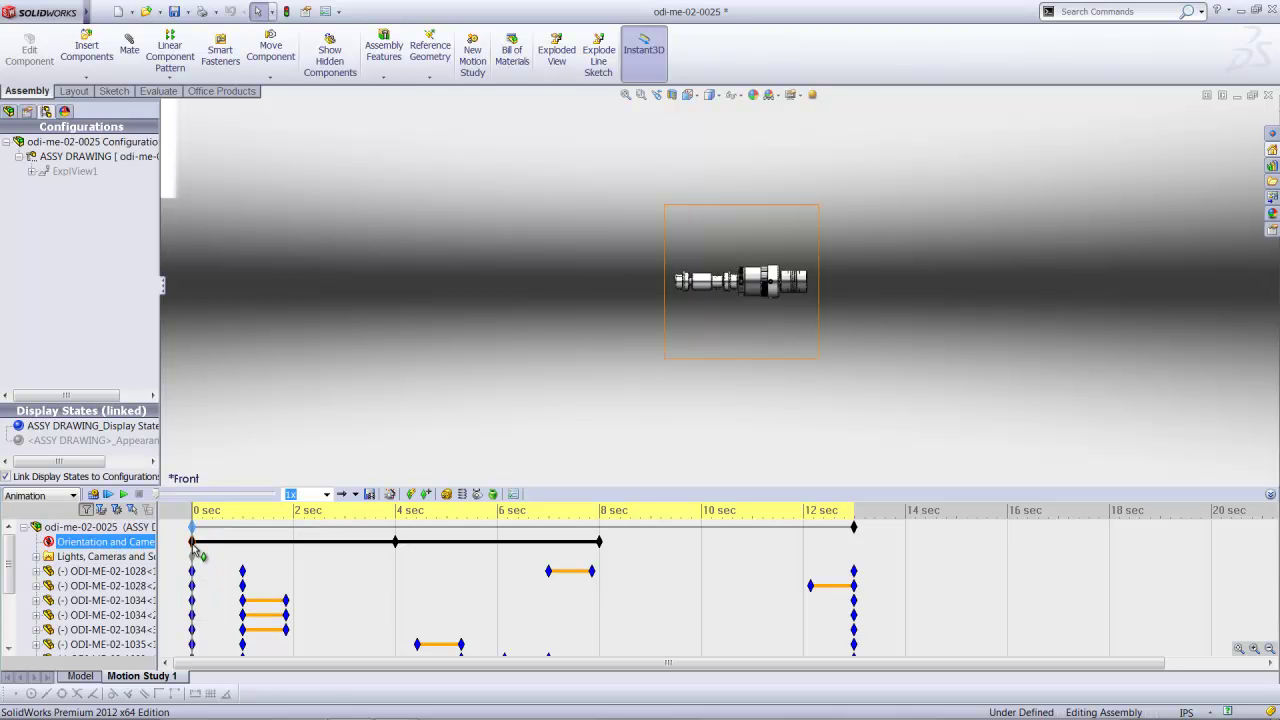
pyautogui.rightClick(194, 547)
pyautogui.moveTo(230, 571)
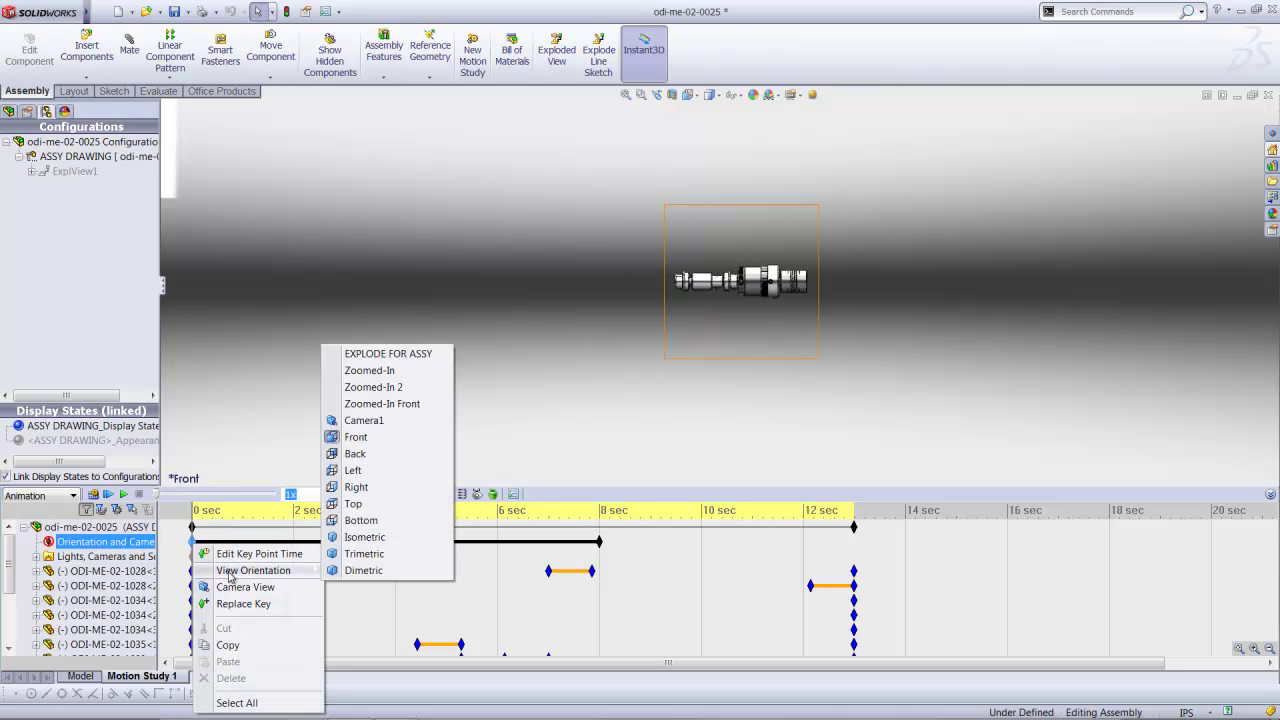
pyautogui.click(390, 404)
# Add a Front view camera key at 2 sec
pyautogui.click(381, 577)
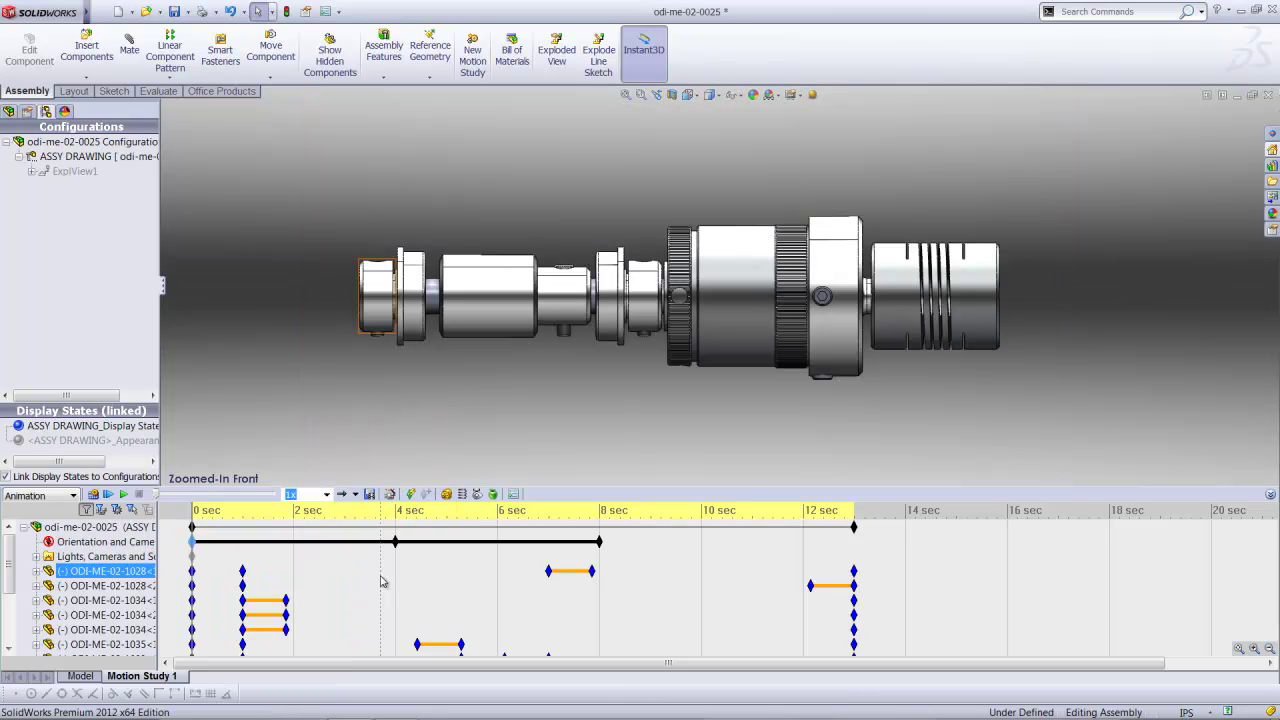
pyautogui.click(300, 543)
pyautogui.rightClick(296, 542)
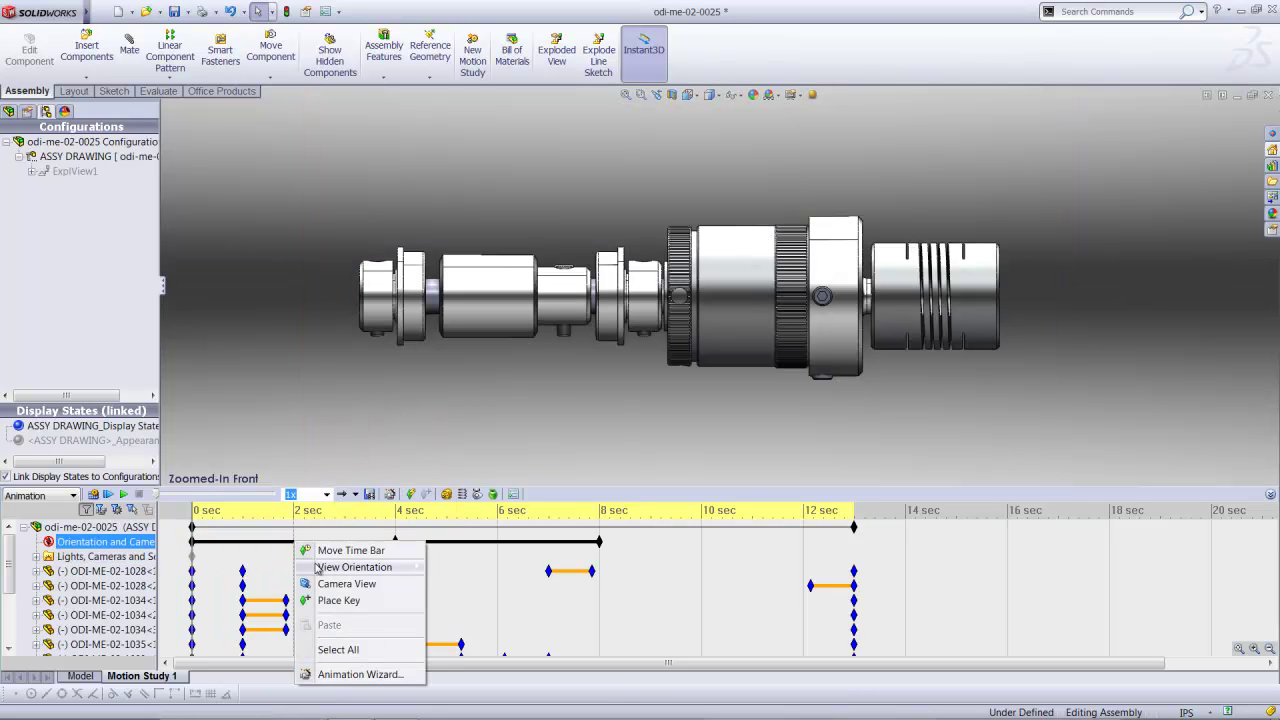
pyautogui.moveTo(316, 568)
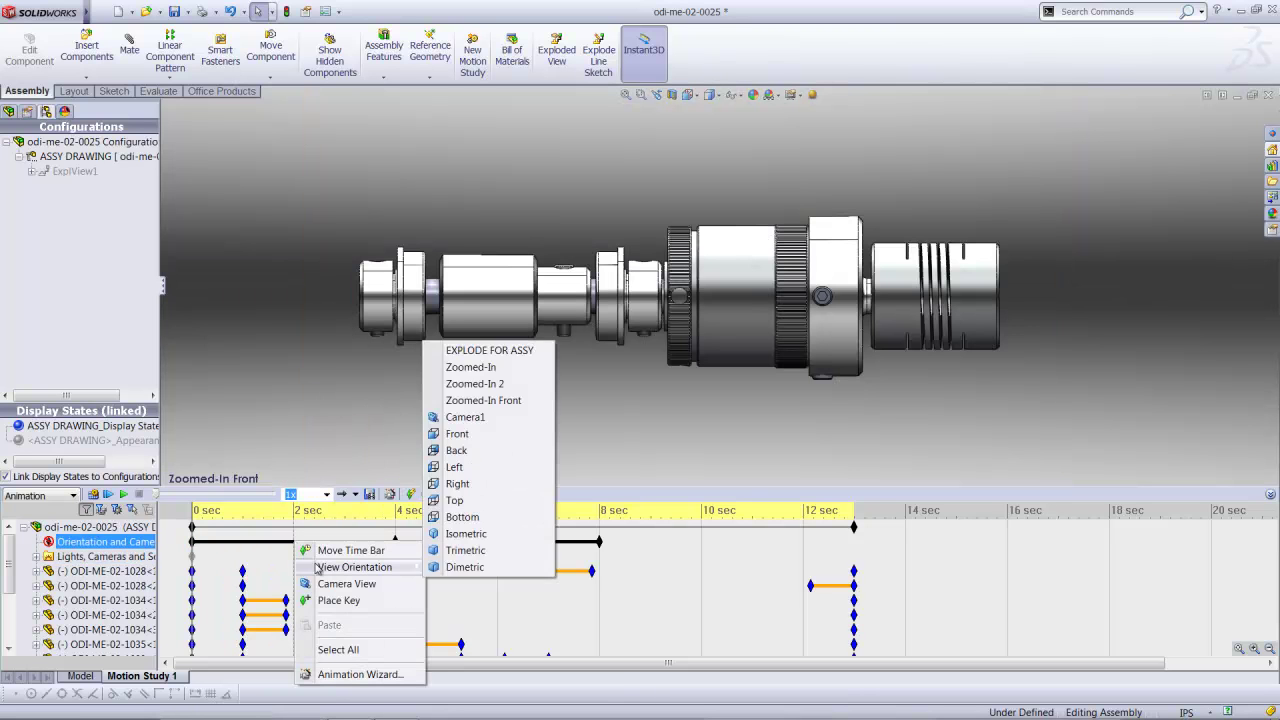
pyautogui.click(461, 436)
# Shift the camera keys later: 8→12 sec, 4→8 sec, 2→4 sec, 0→2 sec
pyautogui.moveTo(601, 541); pyautogui.dragTo(803, 562)
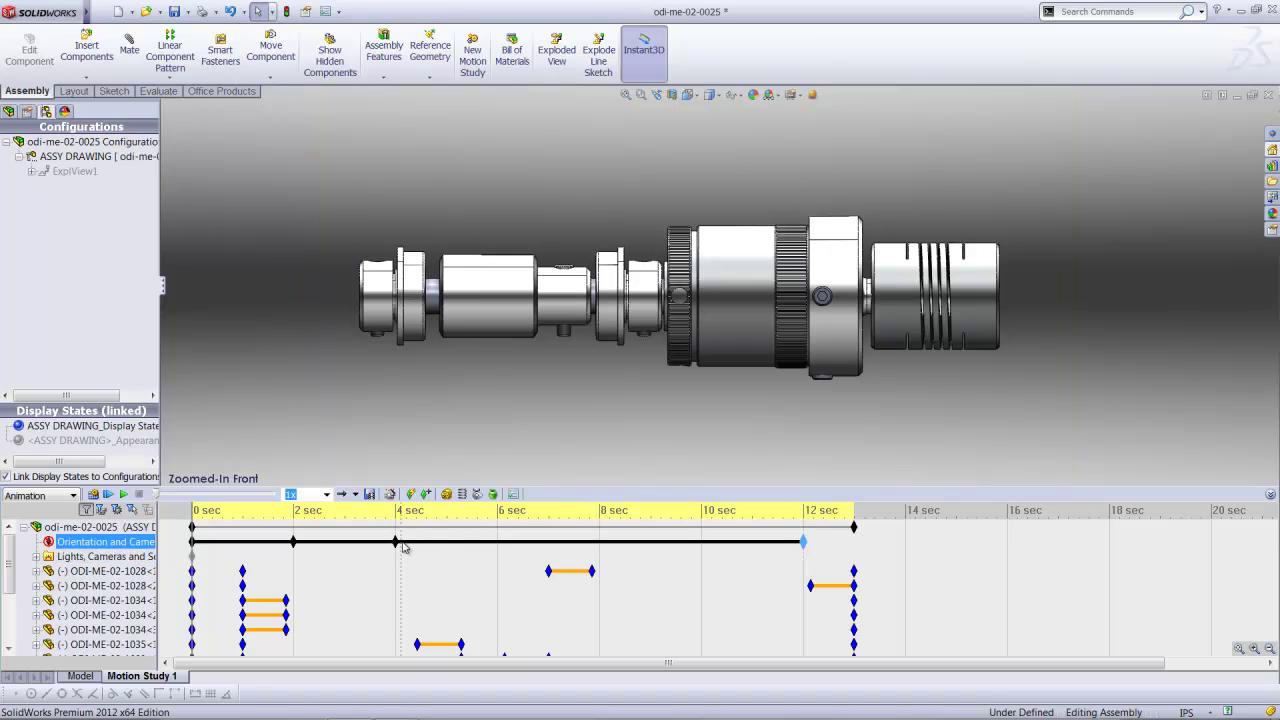
pyautogui.moveTo(400, 544); pyautogui.dragTo(603, 554)
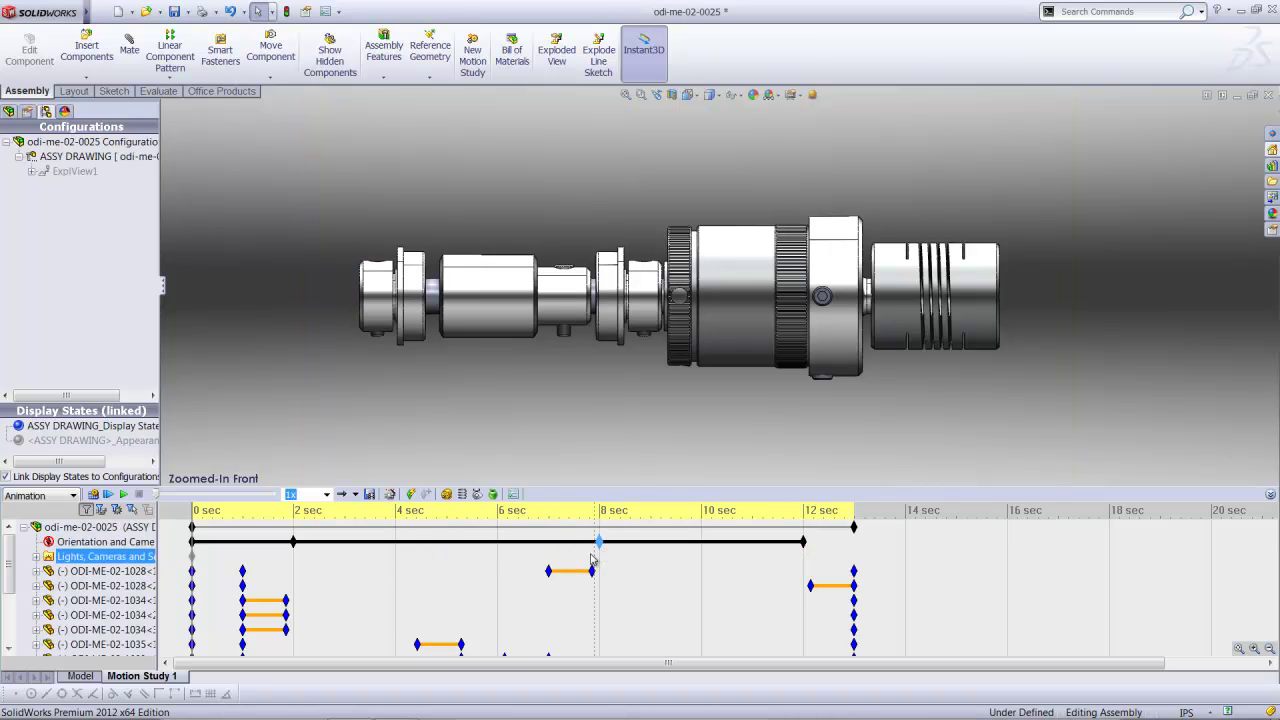
pyautogui.moveTo(297, 543); pyautogui.dragTo(398, 558)
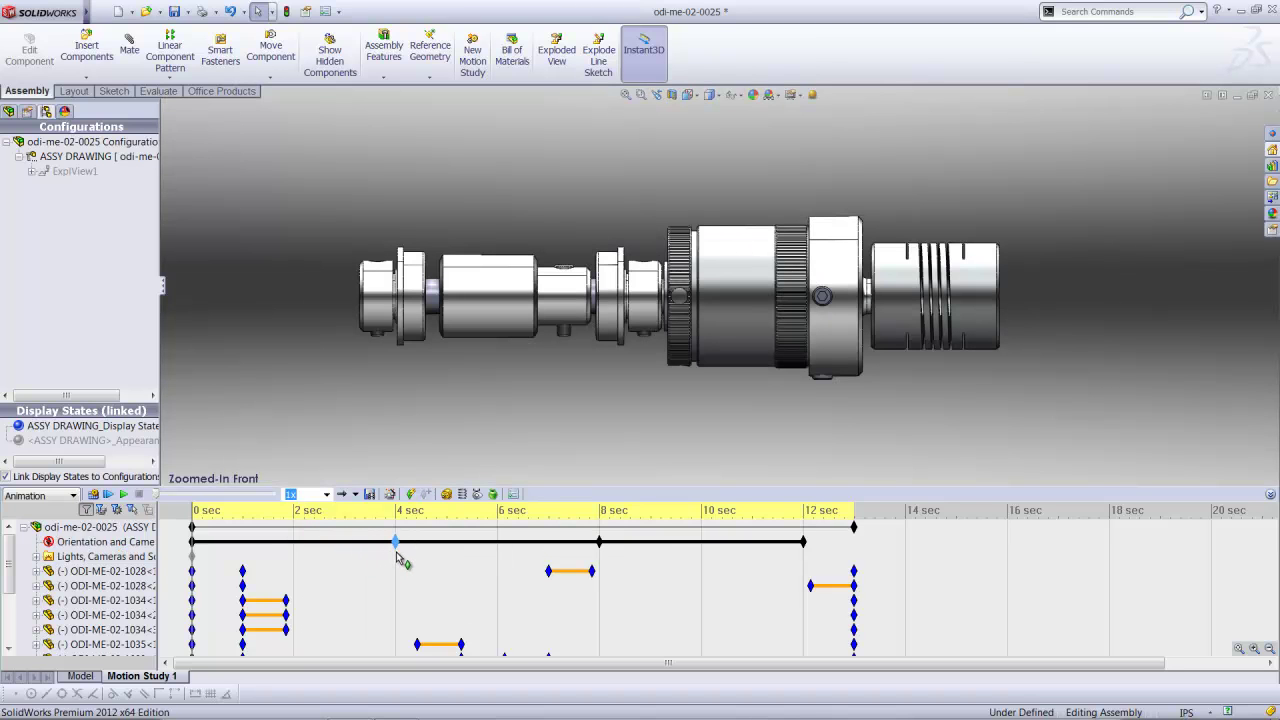
pyautogui.moveTo(195, 544); pyautogui.dragTo(289, 548)
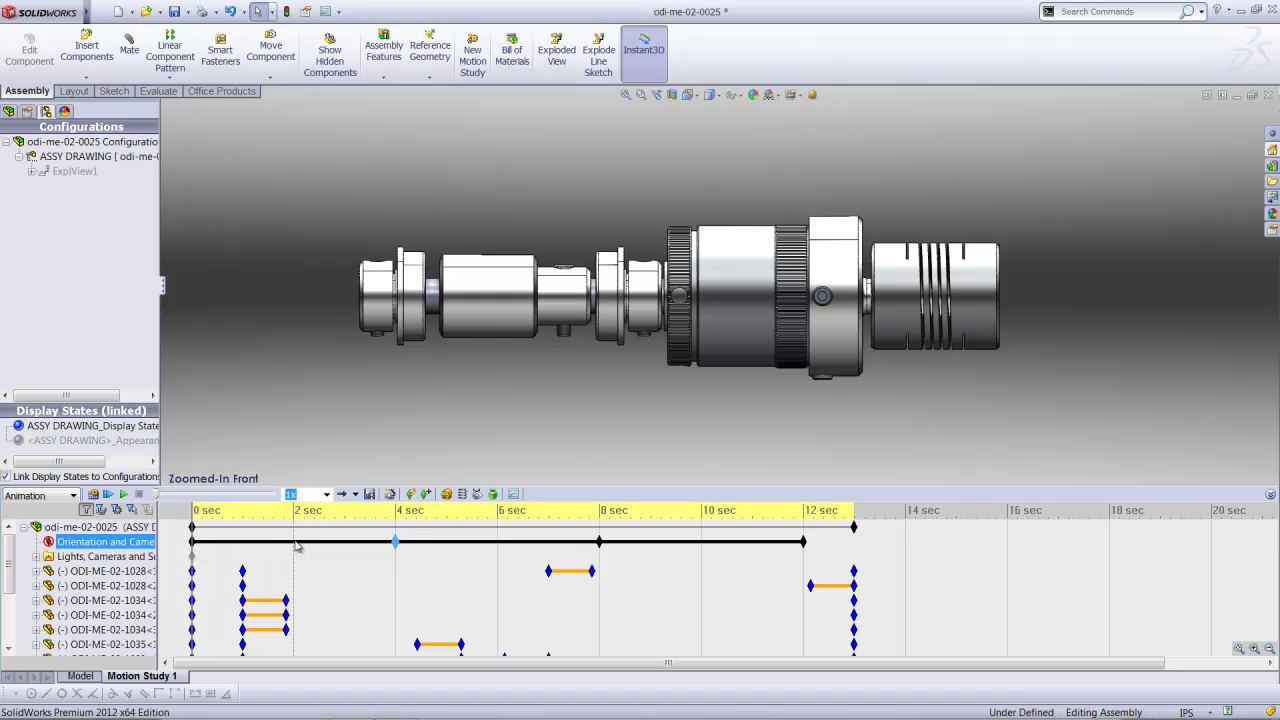
# Set the 2 sec camera key to the Zoomed-In Front view
pyautogui.moveTo(296, 545); pyautogui.dragTo(296, 545)
pyautogui.rightClick(297, 544)
pyautogui.moveTo(340, 567)
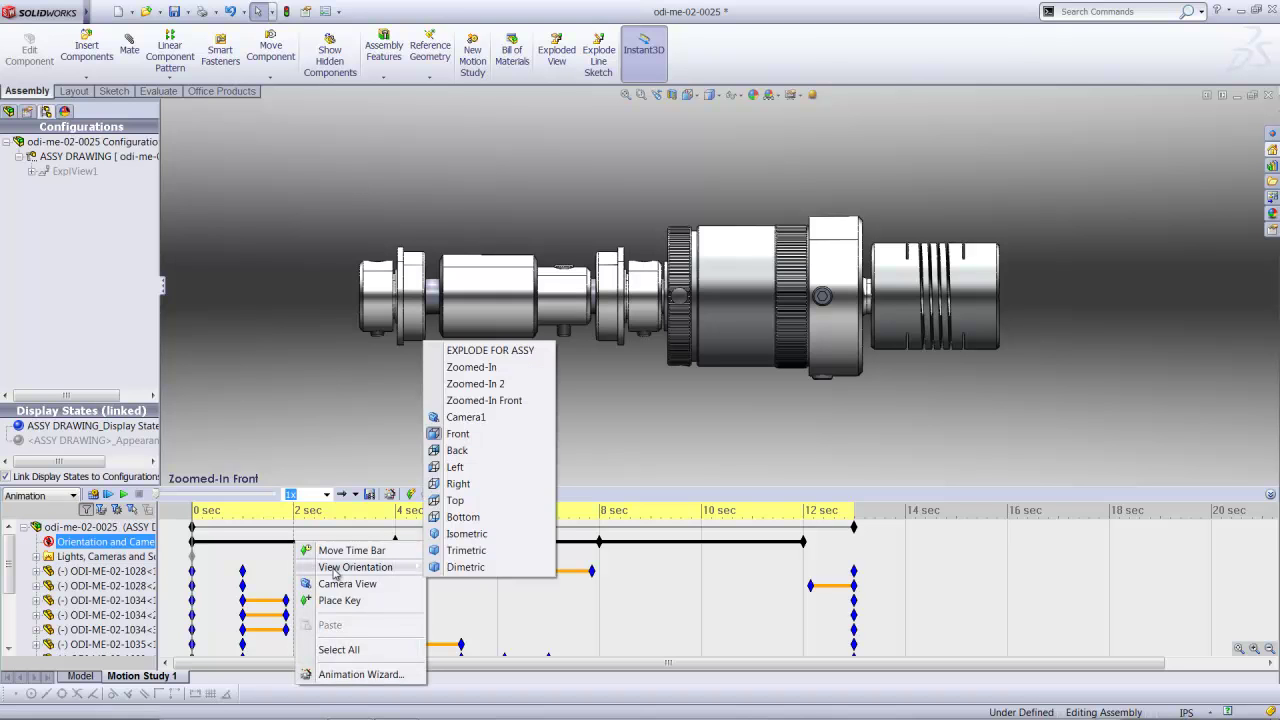
pyautogui.click(474, 400)
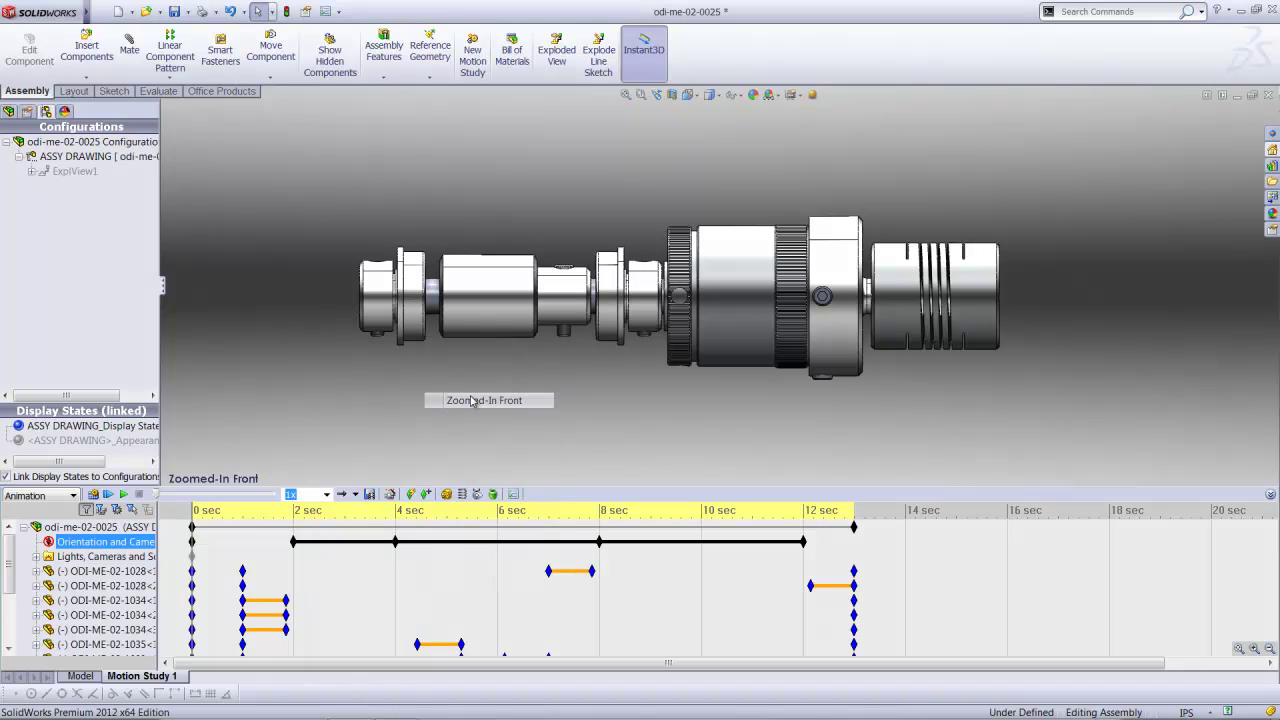
pyautogui.click(281, 548)
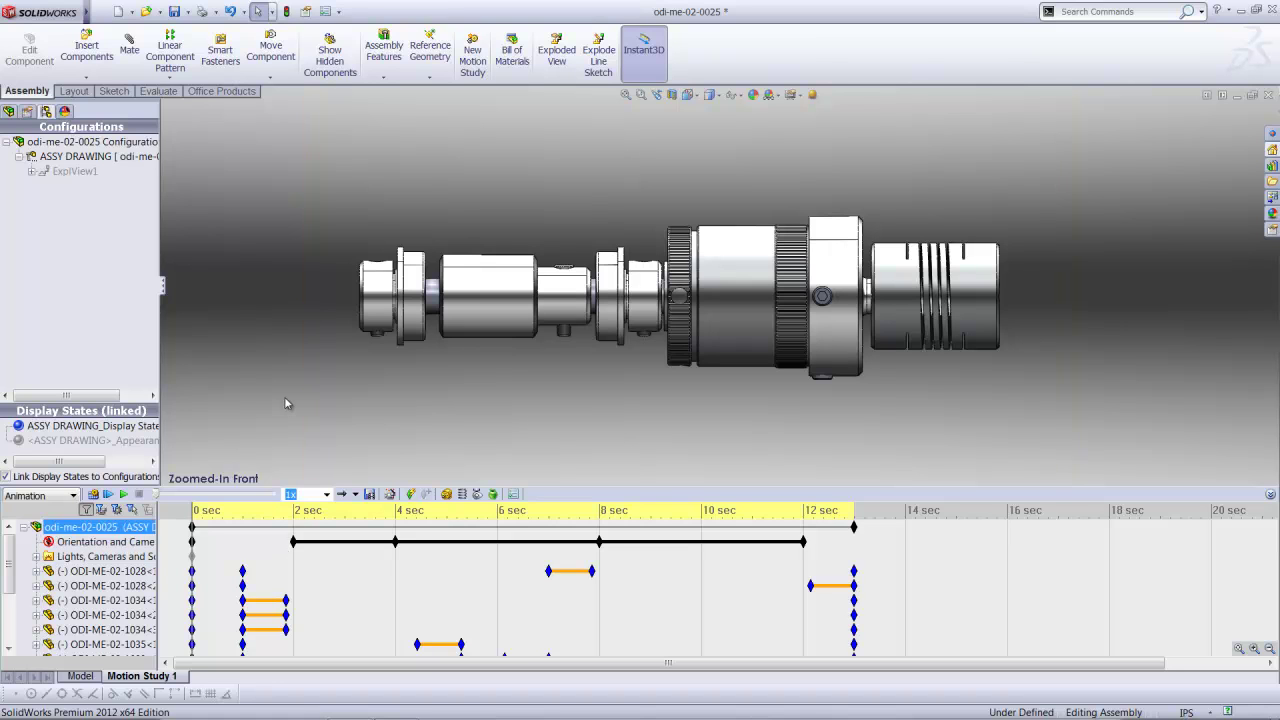
# Play Motion Study 1 to preview the camera path from the front close-up to Zoomed-In 2
pyautogui.click(125, 495)
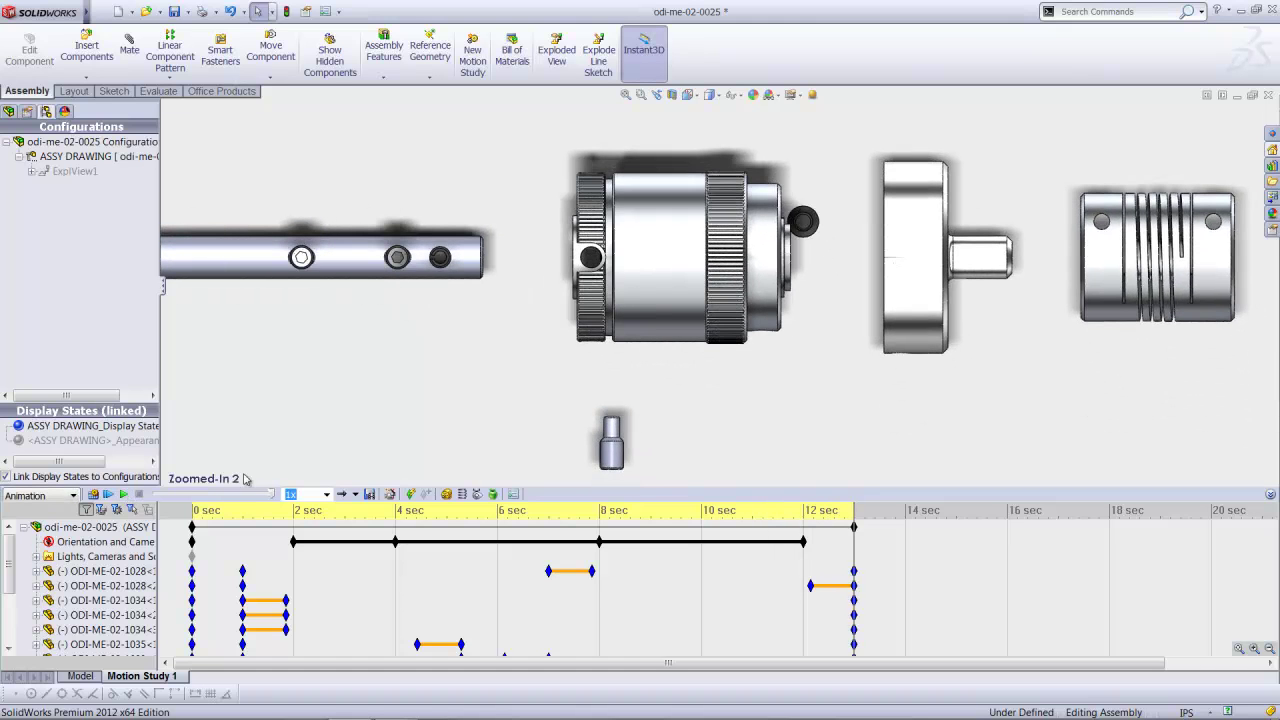
# Move the Zoomed-In 2 camera key from 12 to 10 sec and end the animation on Trimetric
pyautogui.click(803, 542)
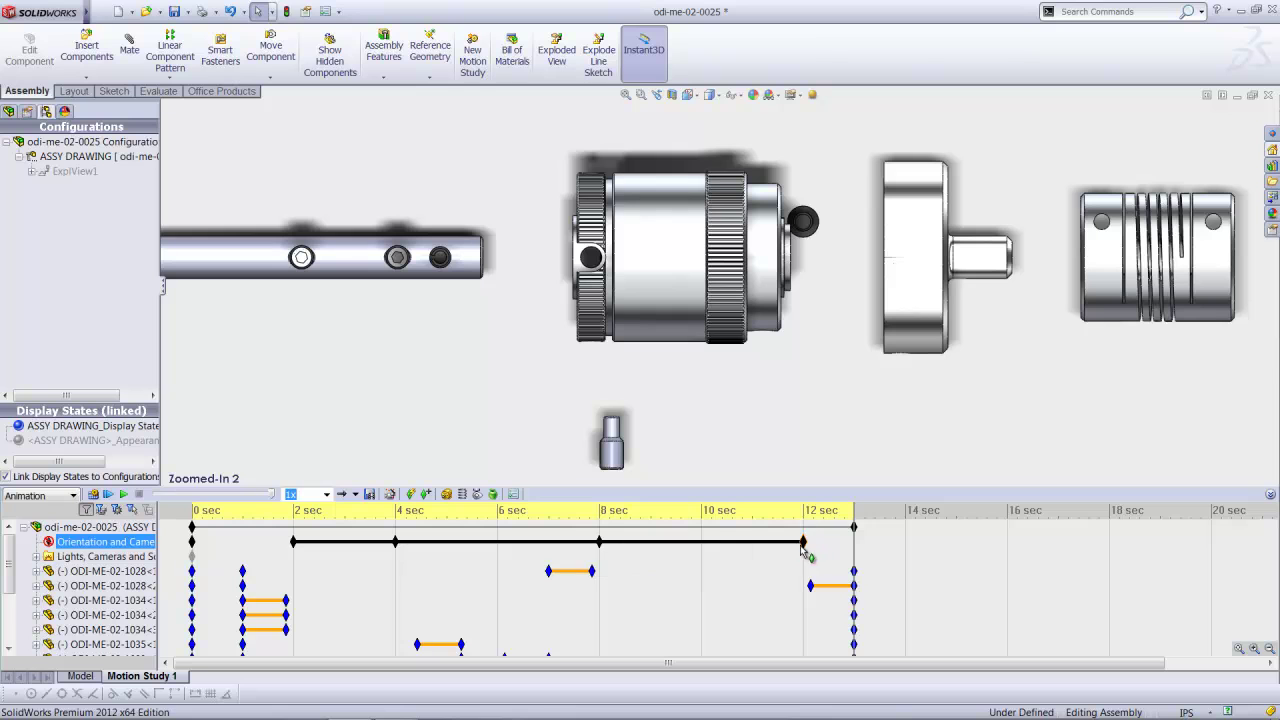
pyautogui.moveTo(805, 547); pyautogui.dragTo(703, 549)
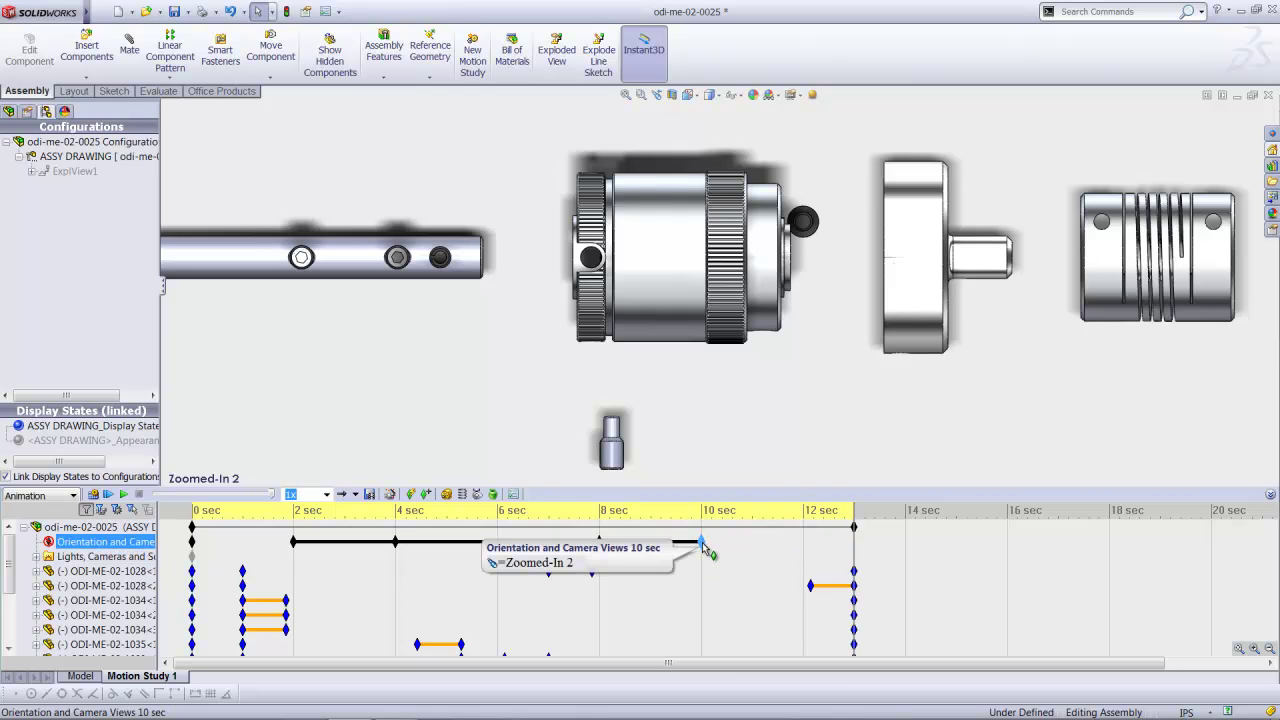
pyautogui.rightClick(853, 545)
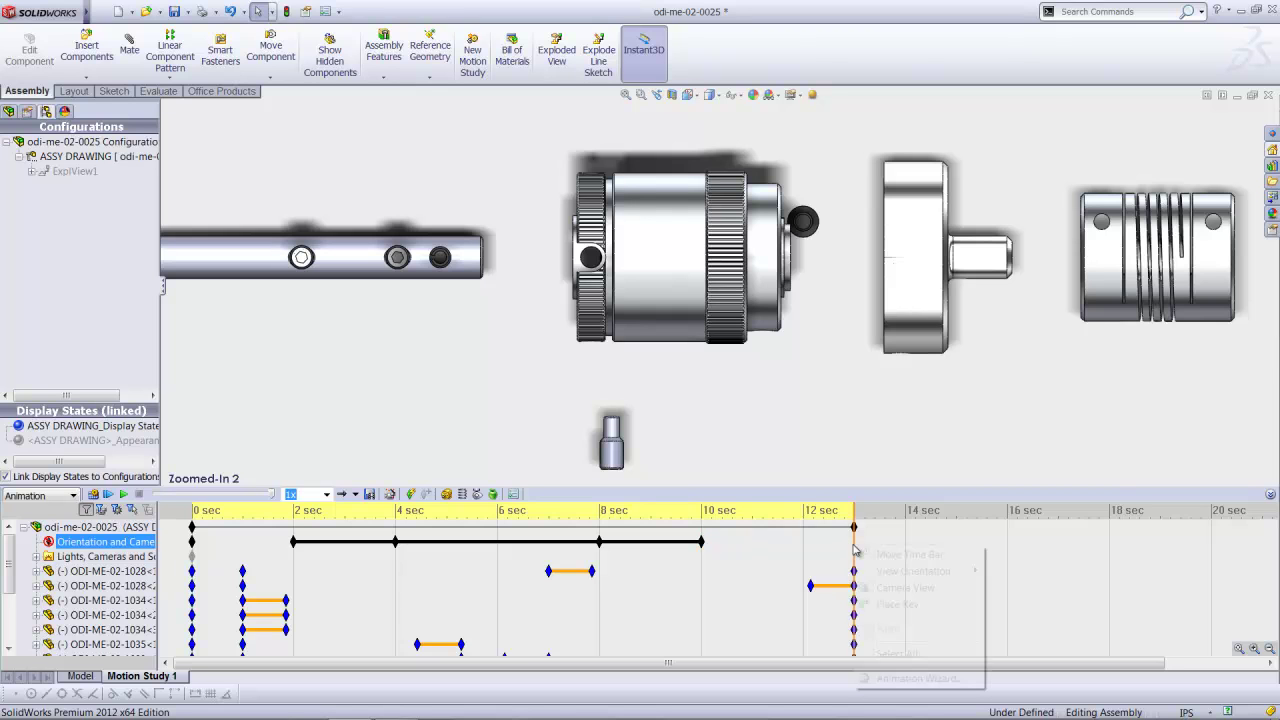
pyautogui.moveTo(883, 575)
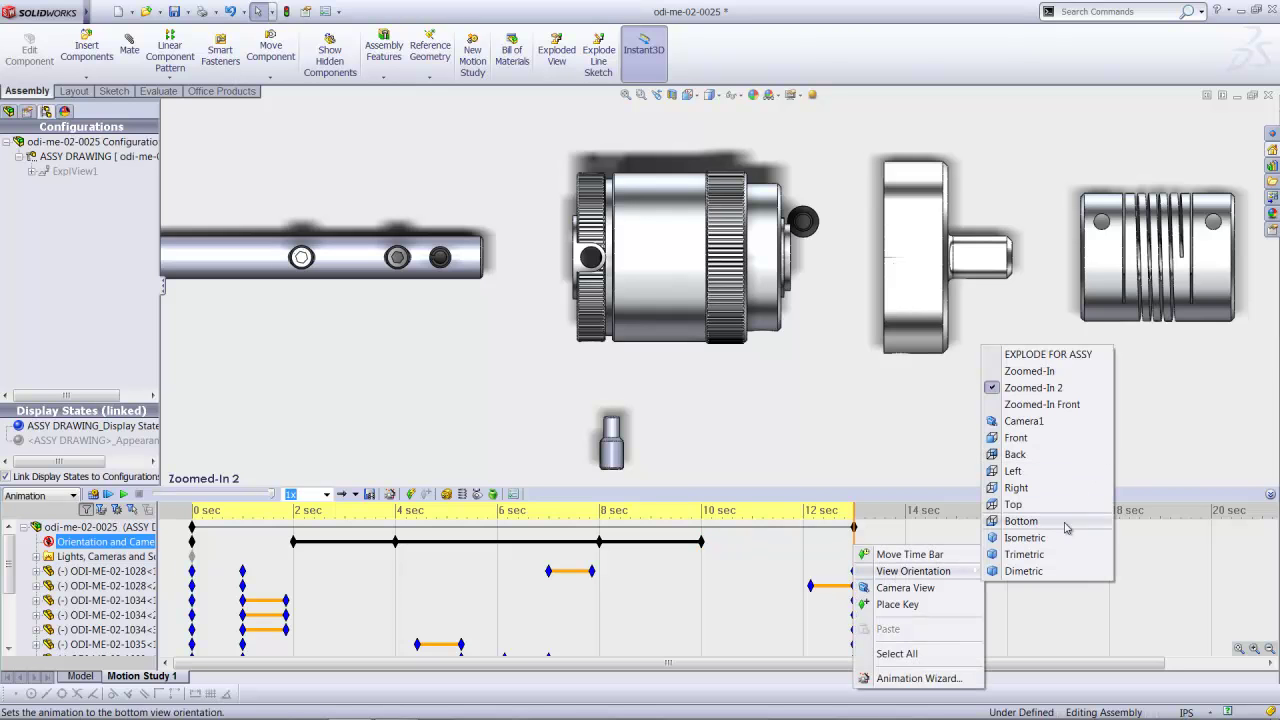
pyautogui.click(1058, 555)
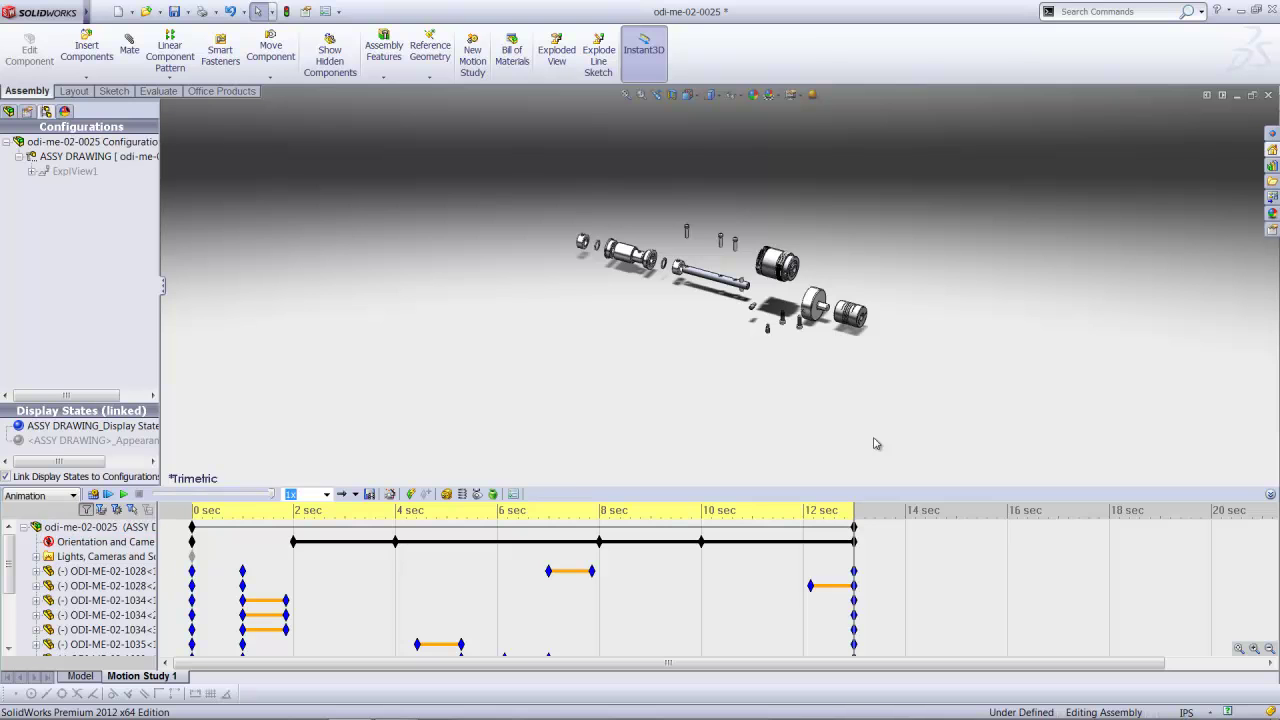
# Replay Motion Study 1 from the start to check the camera ends on Trimetric
pyautogui.click(121, 496)
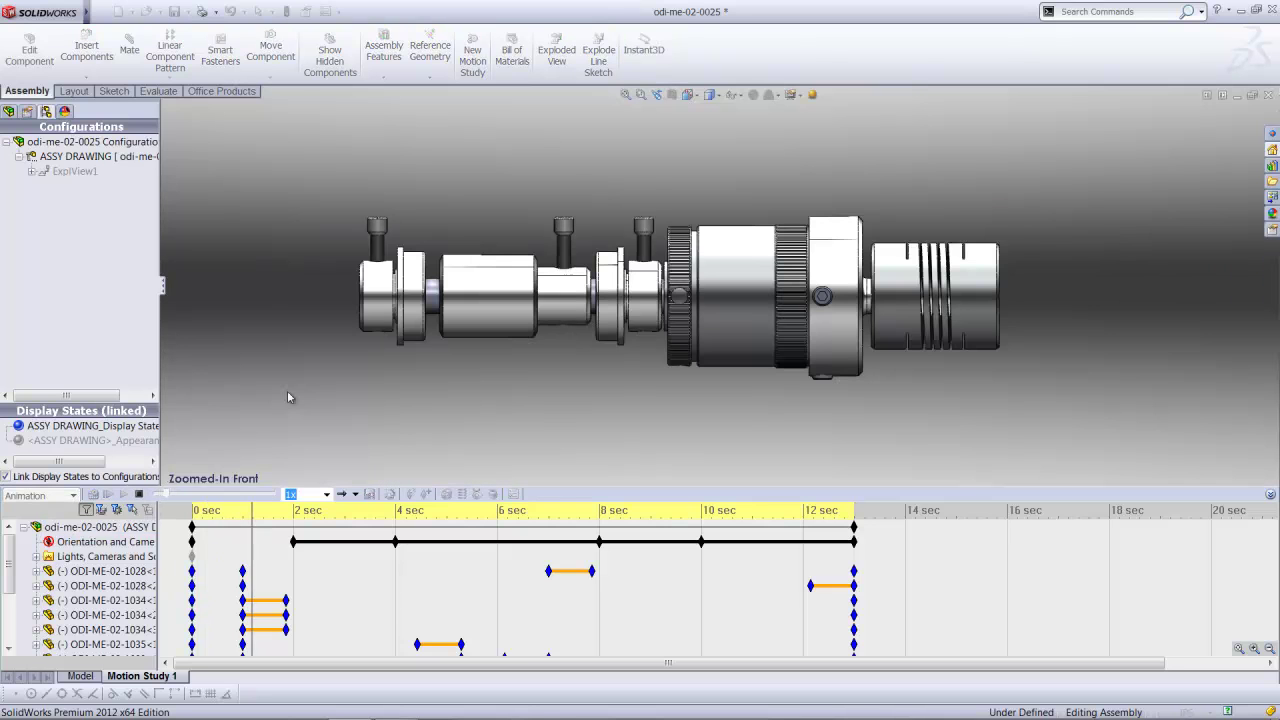